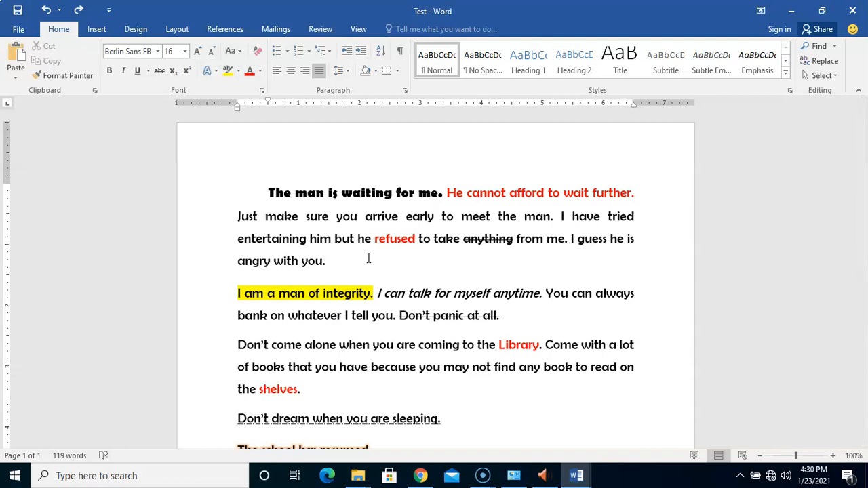
Open File > Print to show the Test document's print settings and page preview.
click(408, 264)
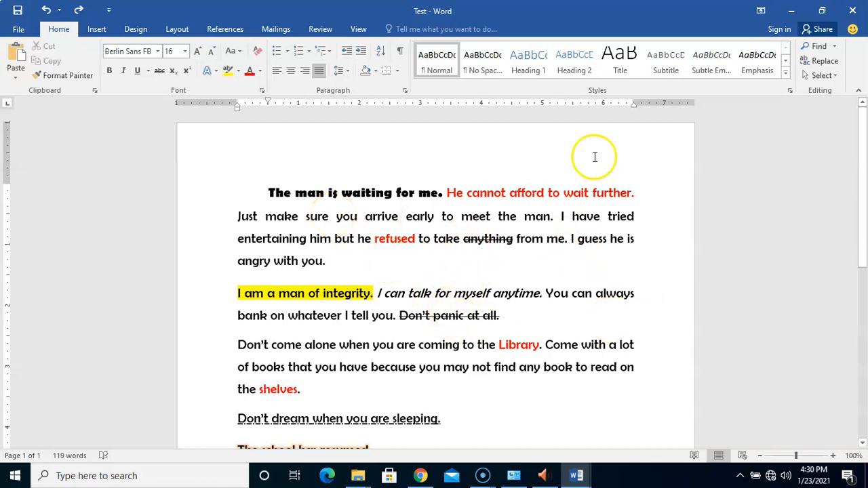
drag(862, 196, 859, 244)
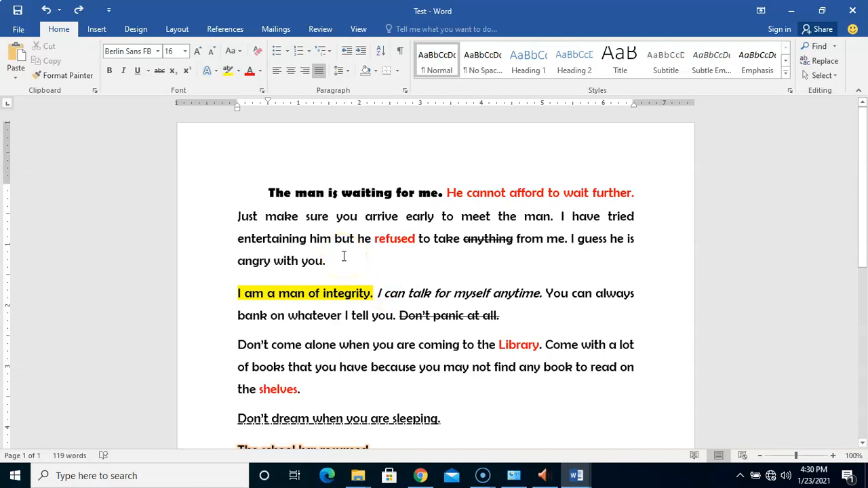
click(19, 28)
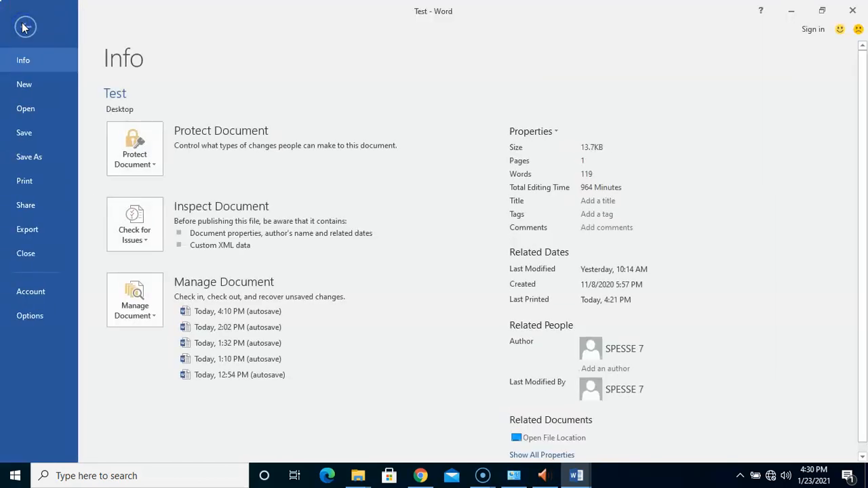
click(24, 182)
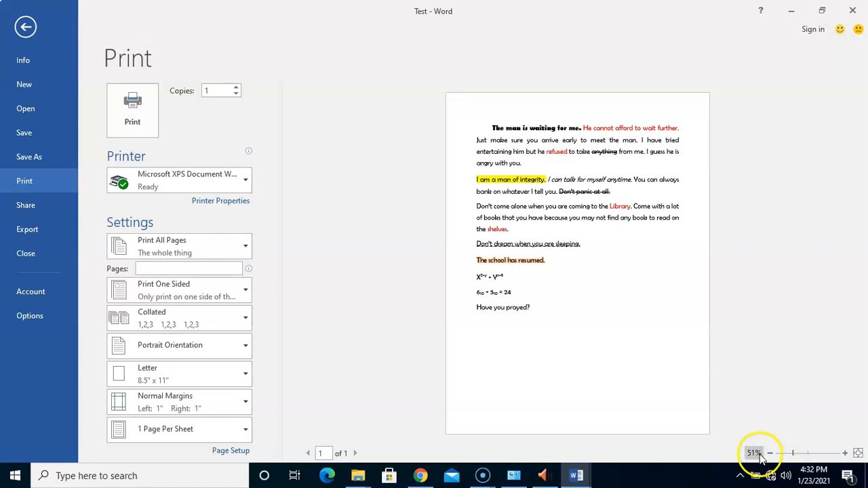
Zoom the print preview up to 100% and scroll up and down through the page.
click(845, 452)
click(845, 453)
click(845, 453)
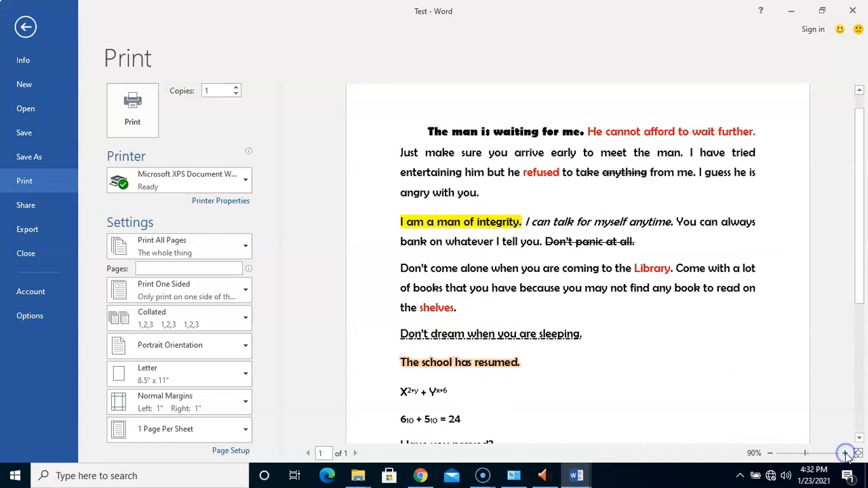
click(845, 453)
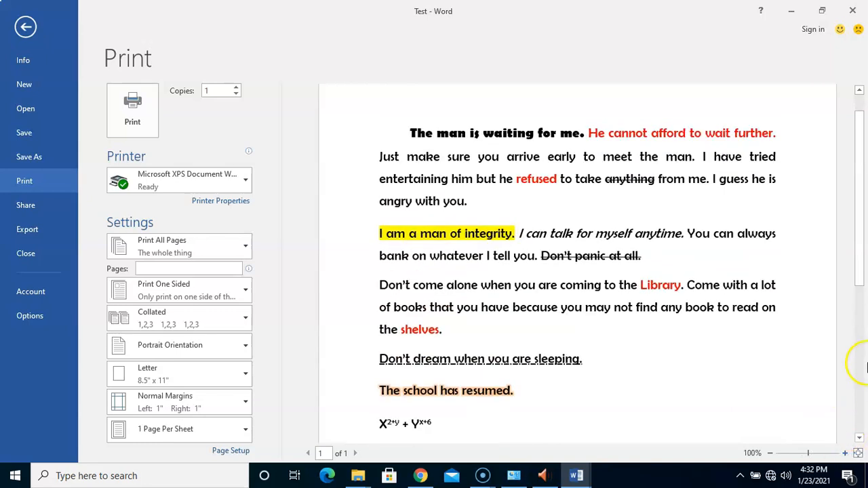
drag(859, 271, 859, 290)
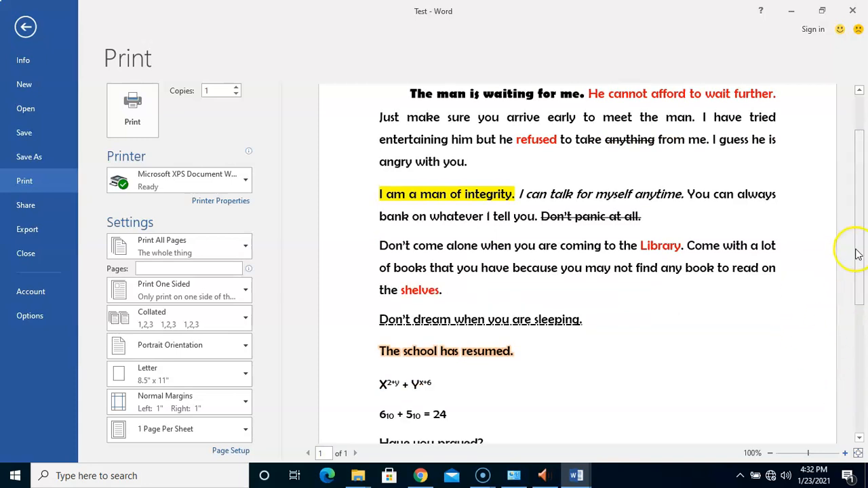
drag(858, 251, 861, 214)
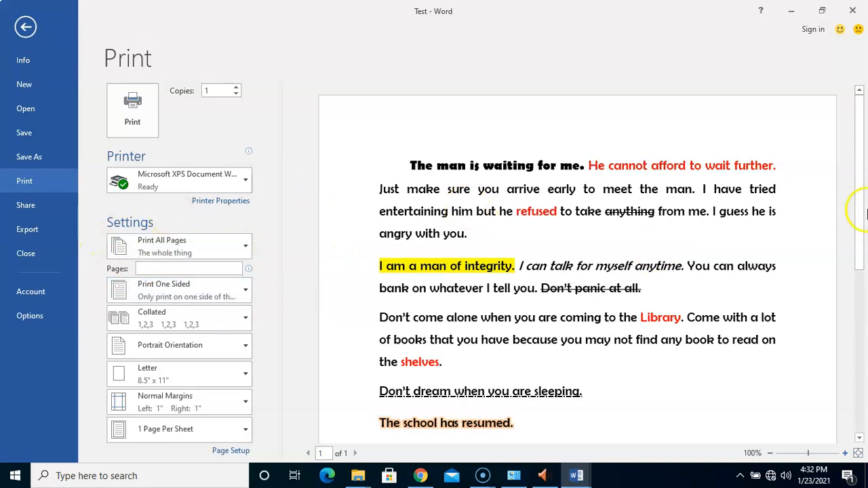
drag(858, 181, 846, 278)
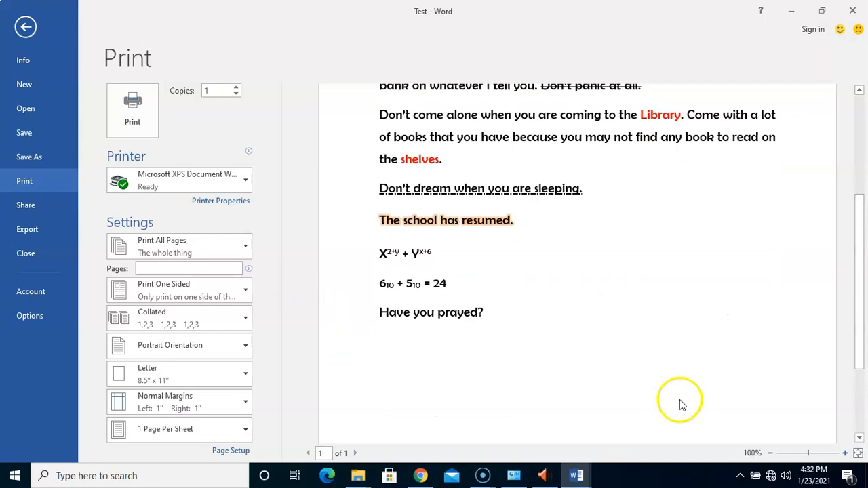
drag(861, 233, 858, 169)
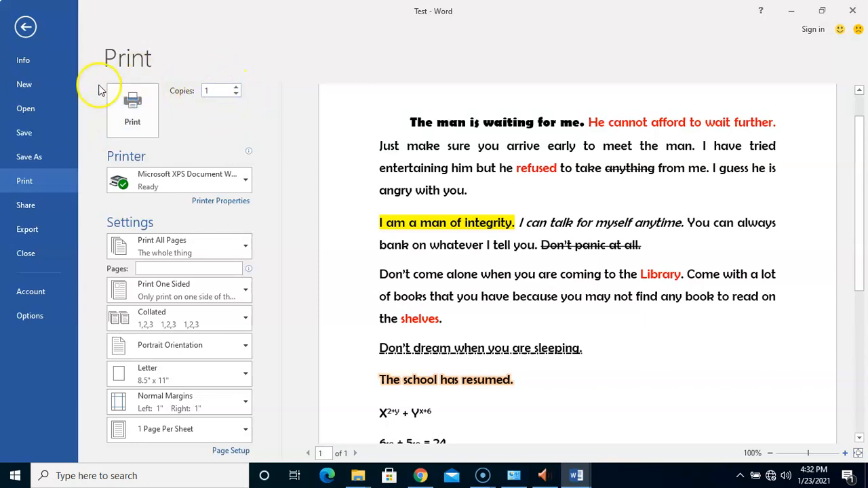
click(137, 101)
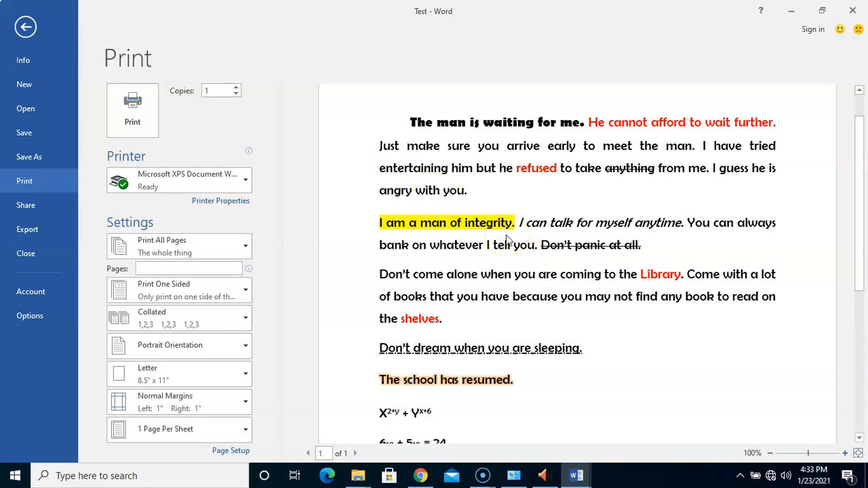
click(236, 89)
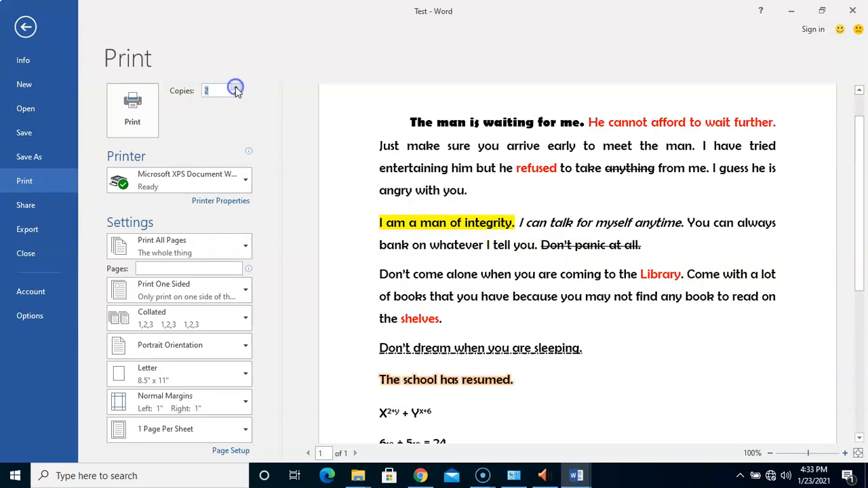
click(237, 89)
click(236, 87)
click(214, 90)
click(235, 95)
click(236, 95)
click(236, 95)
click(242, 100)
click(237, 89)
click(237, 89)
click(238, 90)
click(238, 95)
click(238, 94)
click(252, 89)
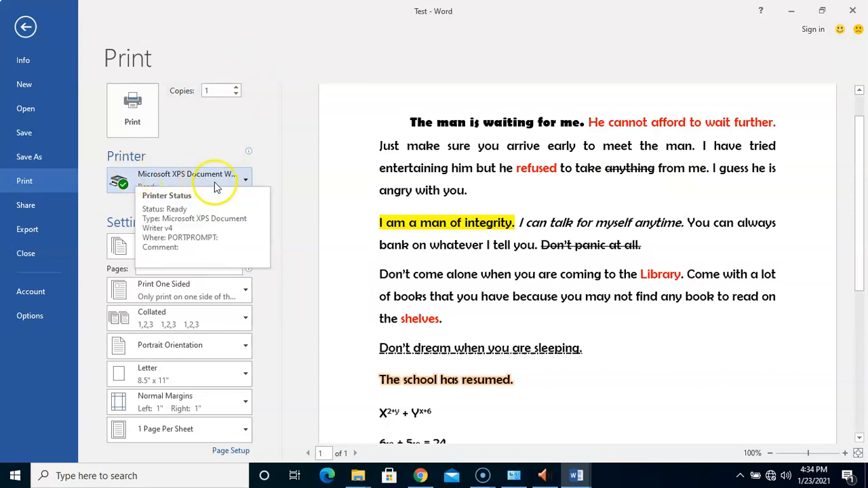
click(240, 182)
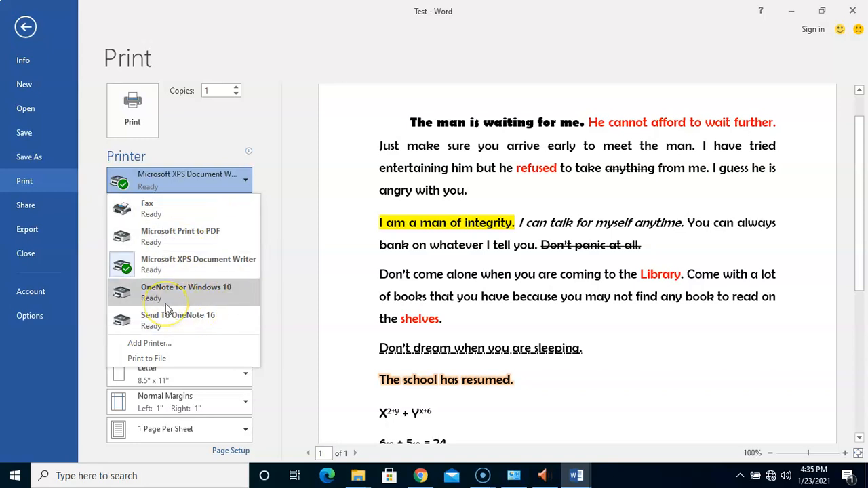
click(283, 263)
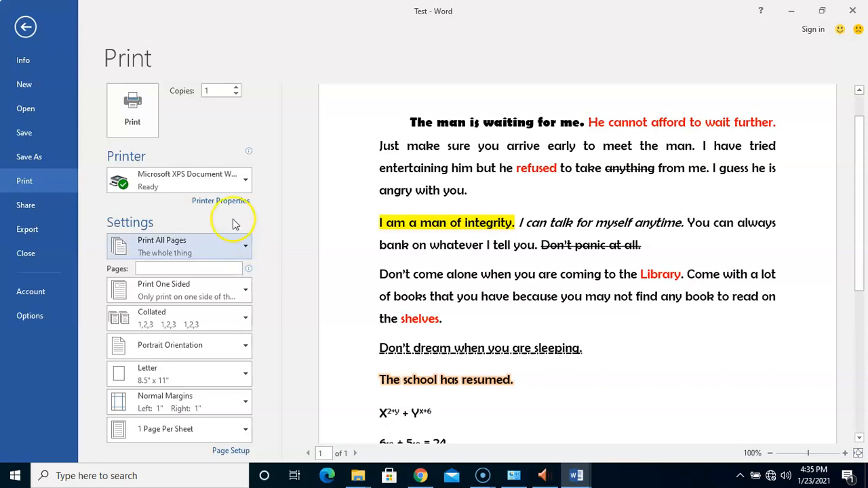
click(238, 187)
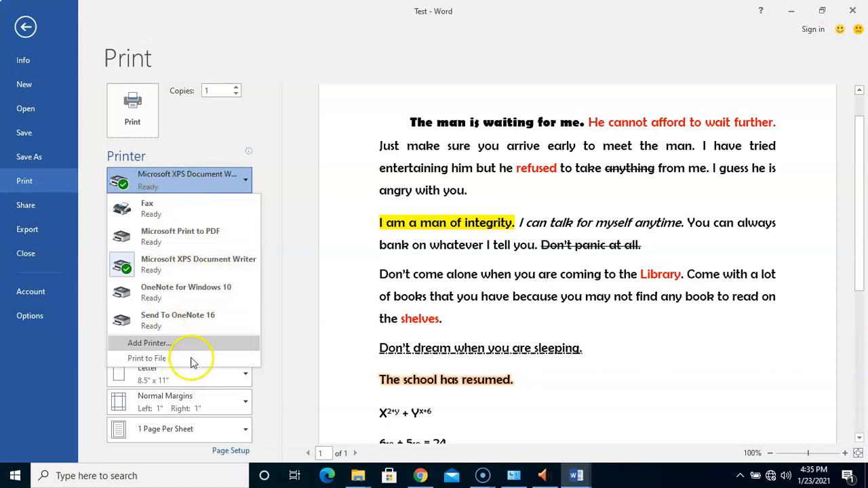
mouse_move(192, 296)
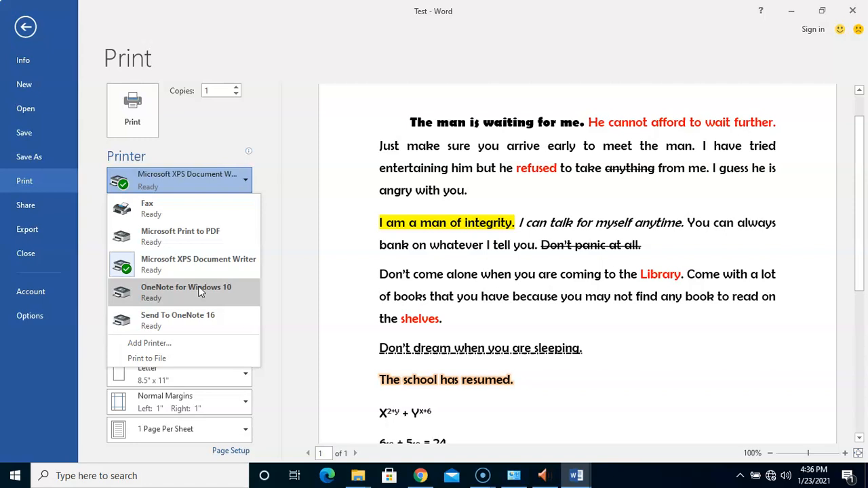
click(244, 179)
click(245, 179)
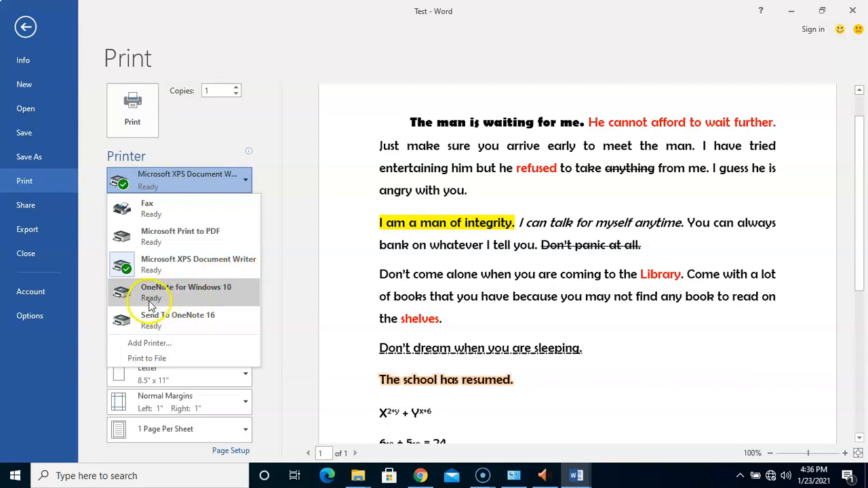
click(269, 259)
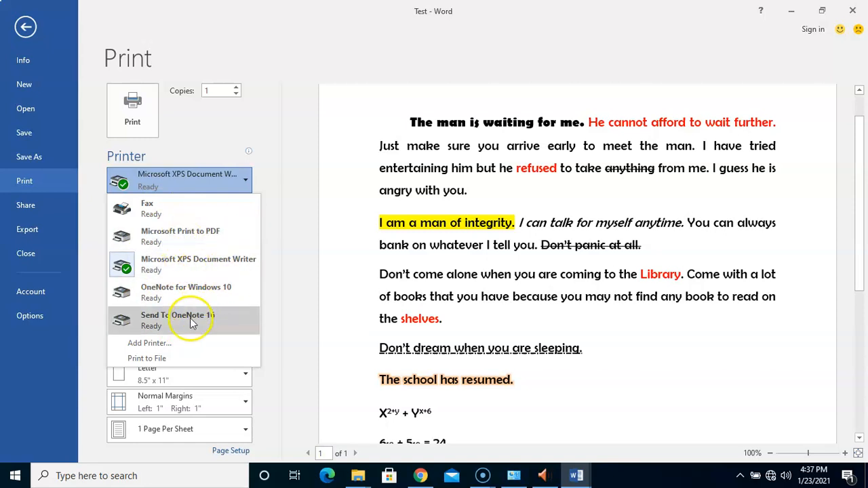
click(268, 264)
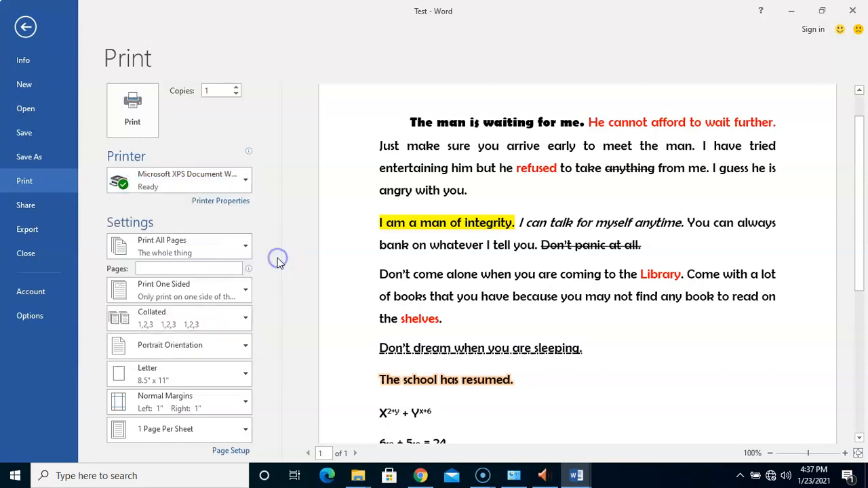
Select OneNote for Windows 10 as the printer.
click(247, 183)
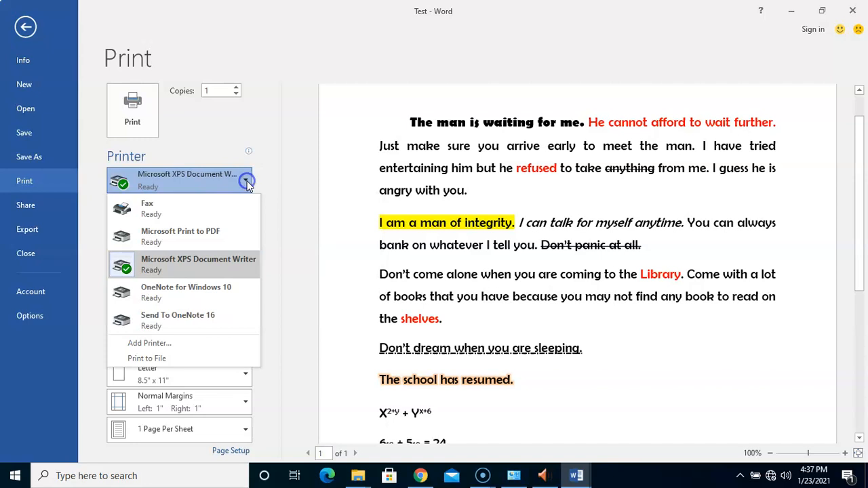
click(191, 298)
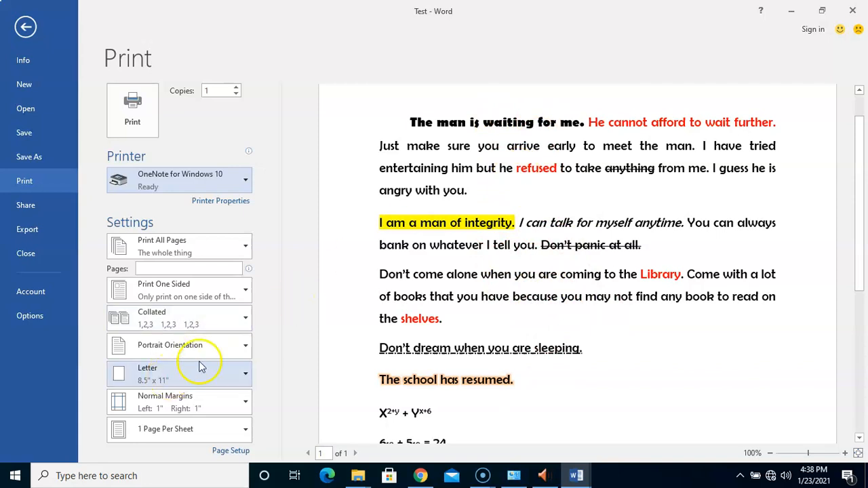
click(216, 347)
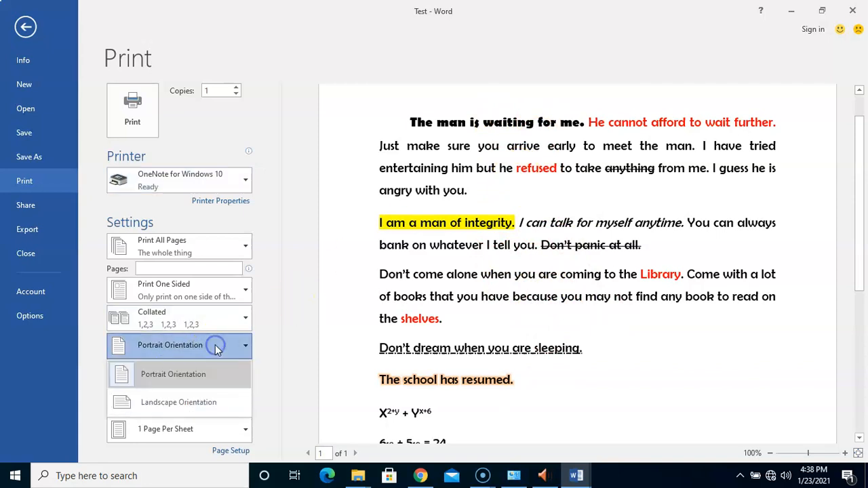
click(195, 377)
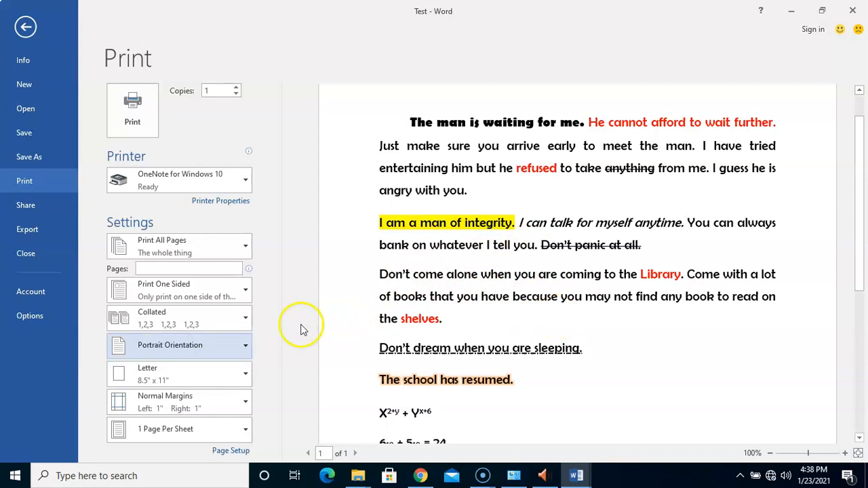
click(240, 350)
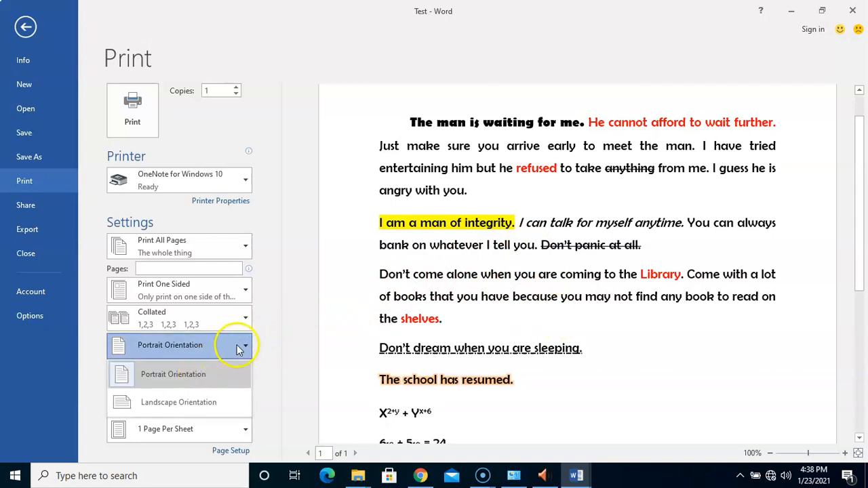
click(238, 346)
click(238, 348)
click(191, 402)
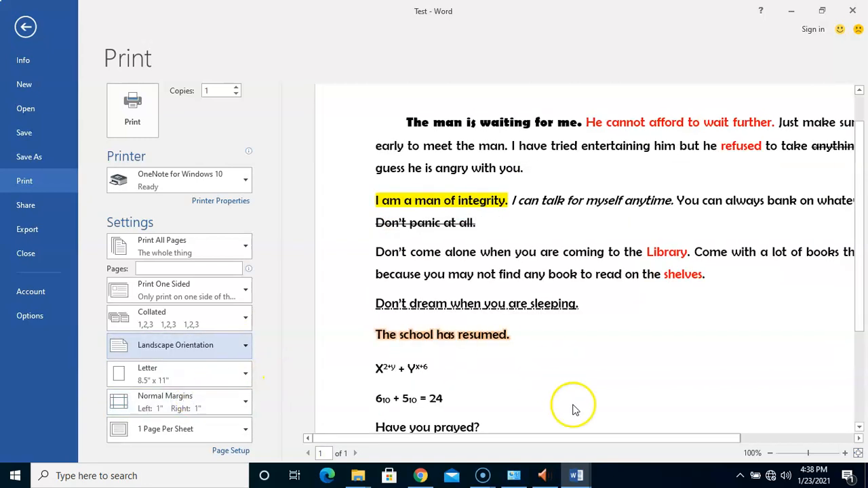
drag(572, 441, 736, 434)
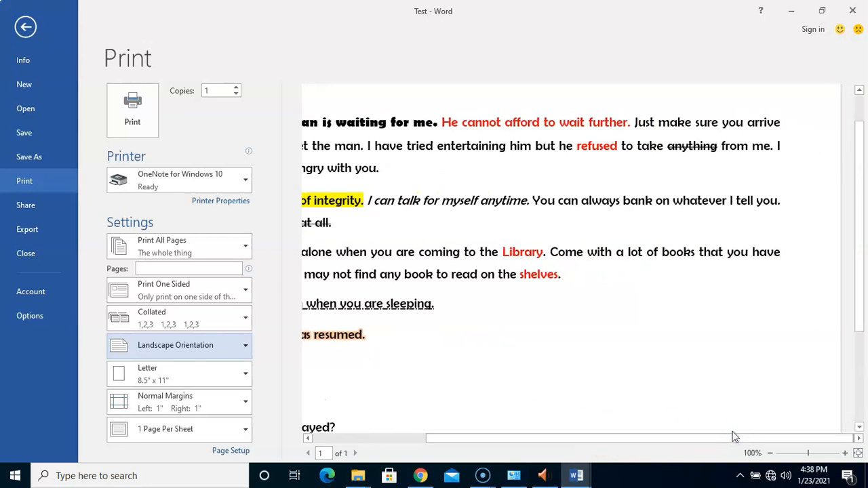
key(Down)
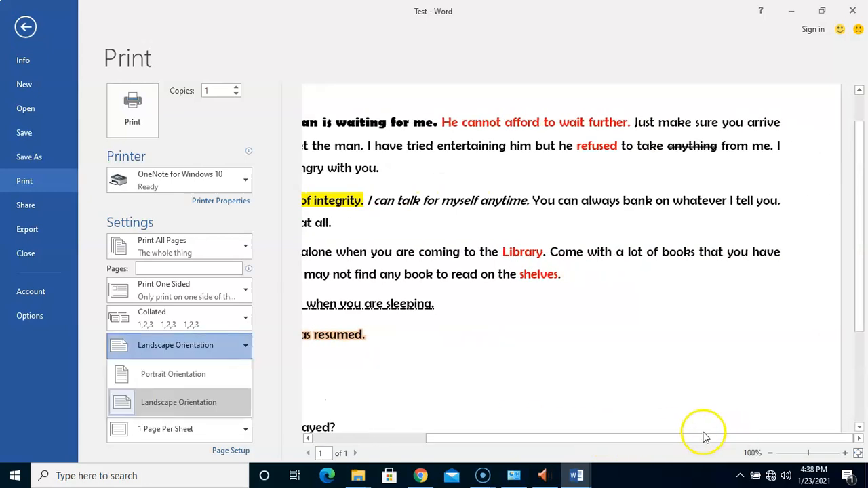
drag(702, 437, 582, 461)
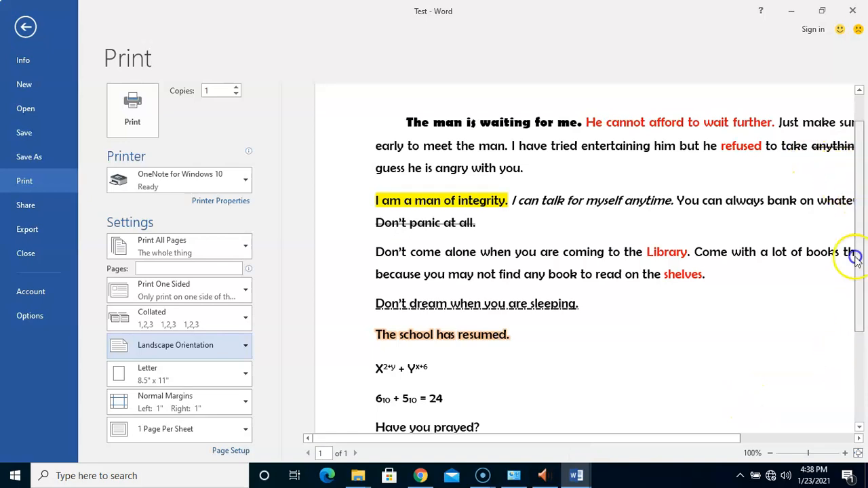
click(858, 346)
click(854, 184)
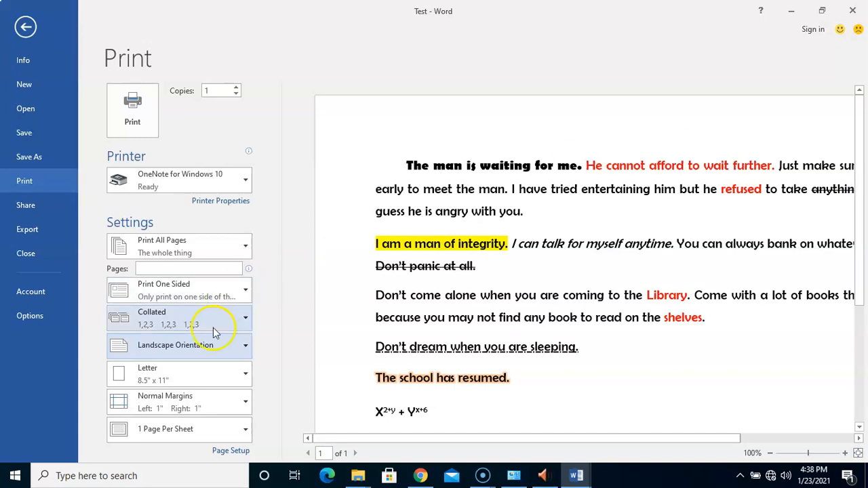
Set Portrait orientation and Letter paper size, after briefly trying A4.
click(217, 349)
click(180, 375)
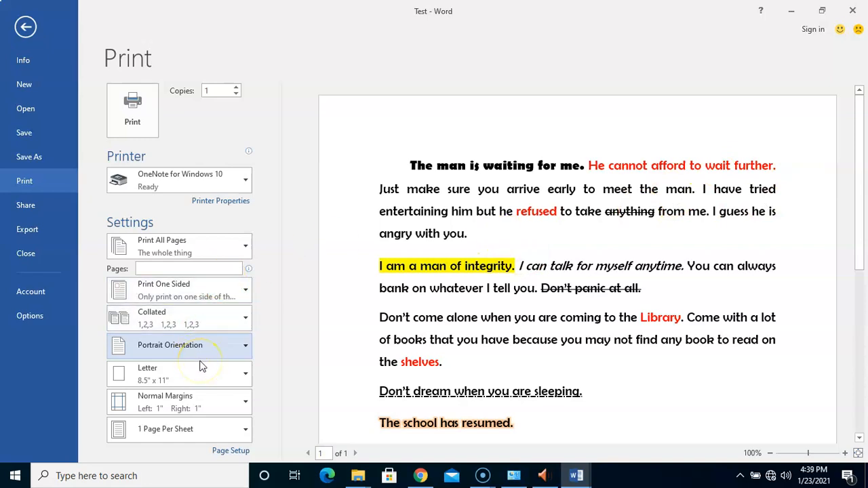
click(217, 370)
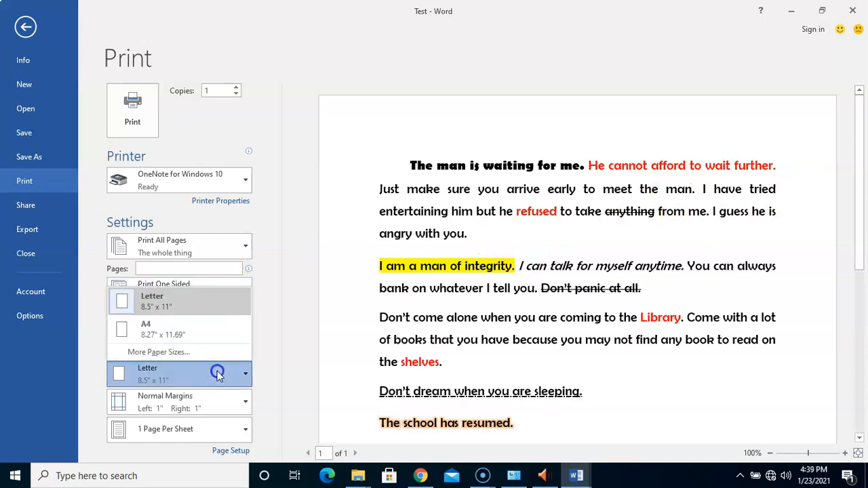
click(181, 327)
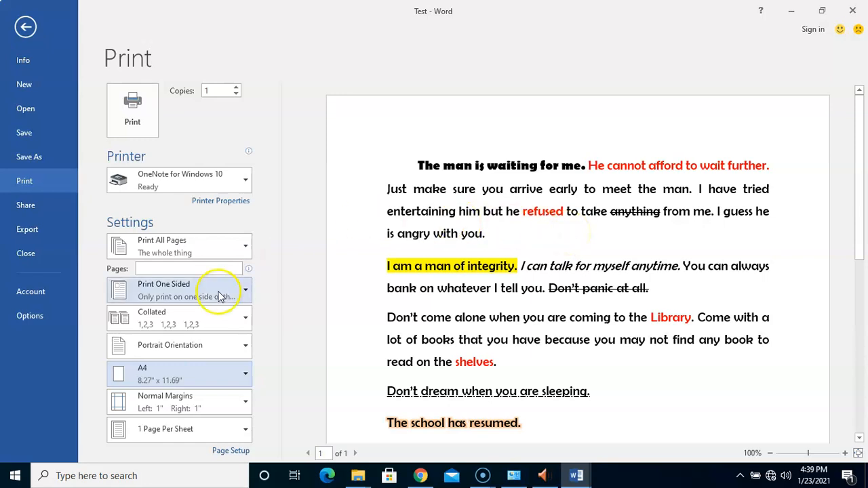
click(201, 371)
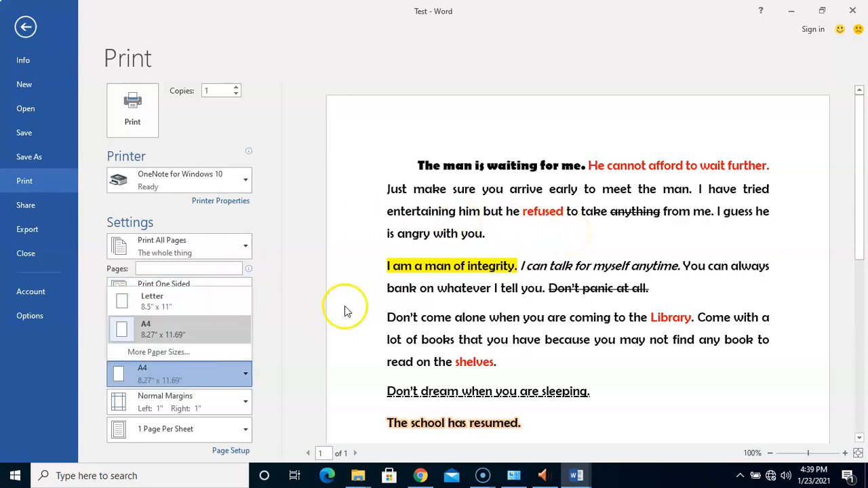
click(301, 296)
click(197, 372)
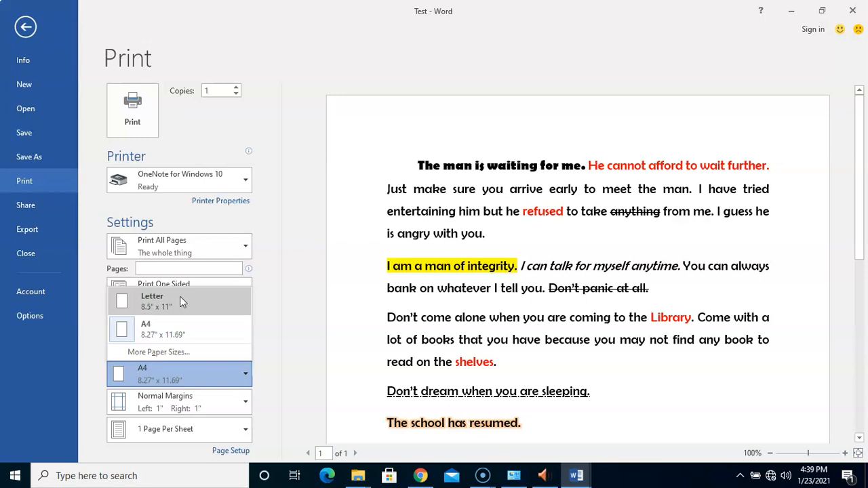
click(175, 308)
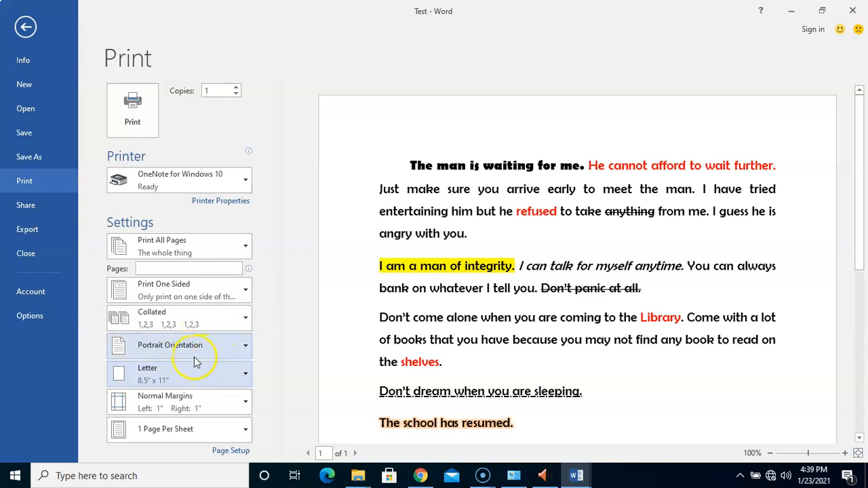
Change the paper size to A4 (8.27" x 11.69").
click(241, 378)
click(286, 313)
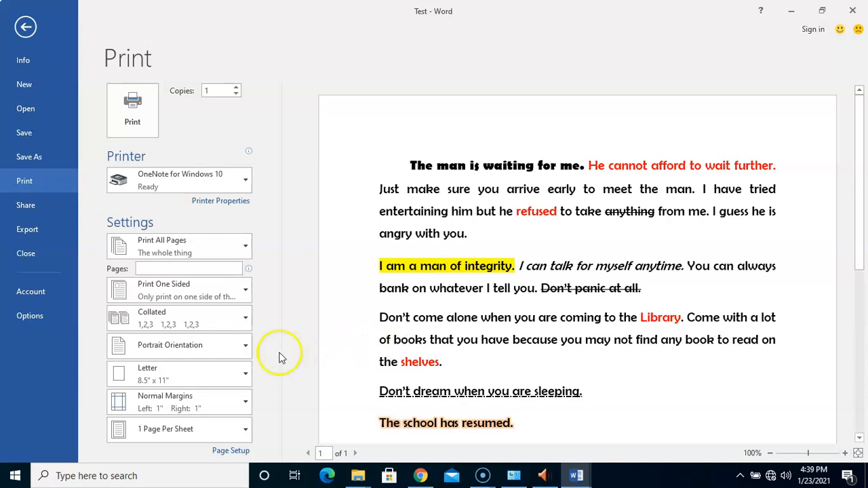
click(225, 376)
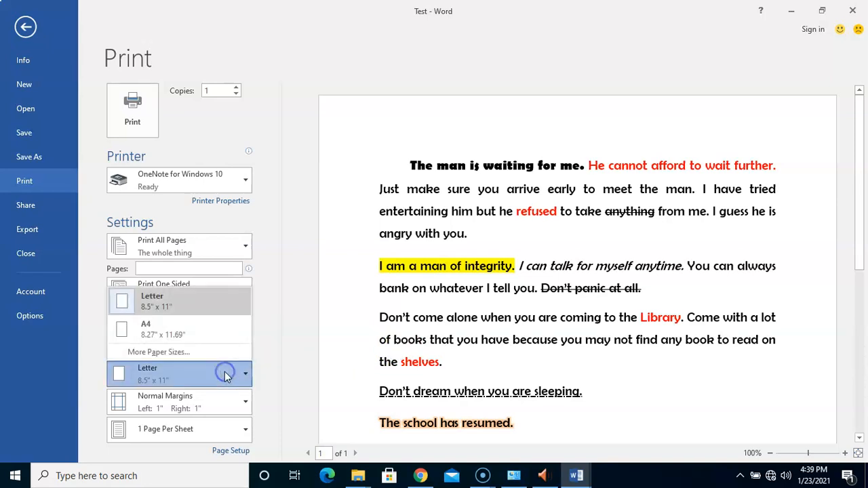
click(188, 331)
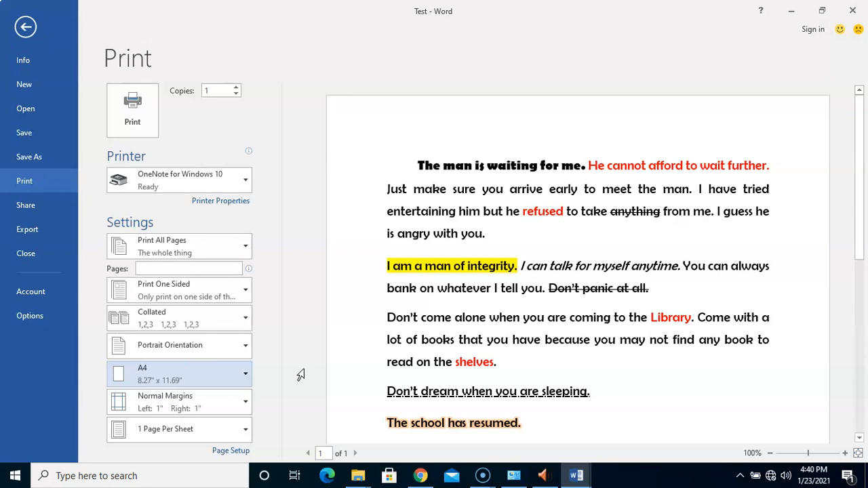
Apply Moderate margins (0.75" left and right) after trying Narrow 0.5-inch margins.
click(233, 401)
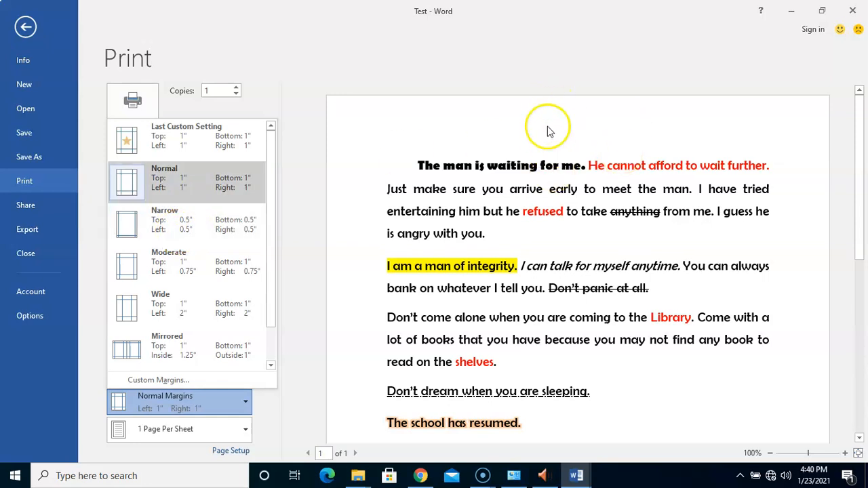
click(178, 229)
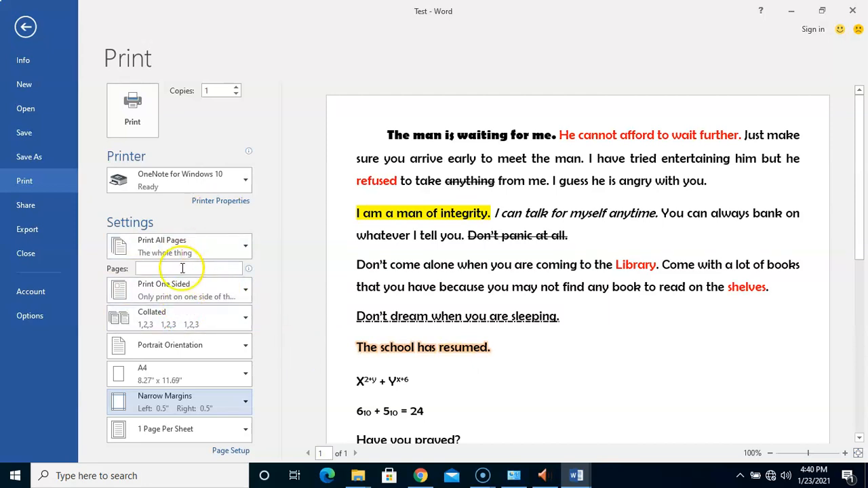
click(182, 404)
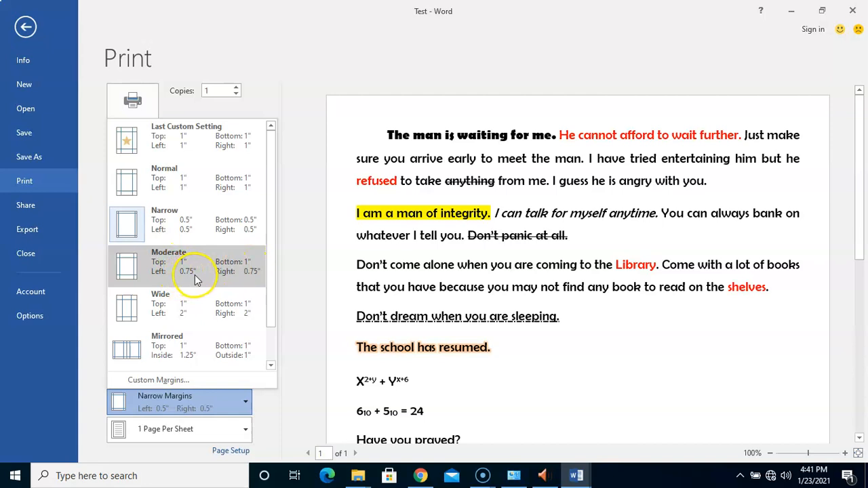
click(234, 282)
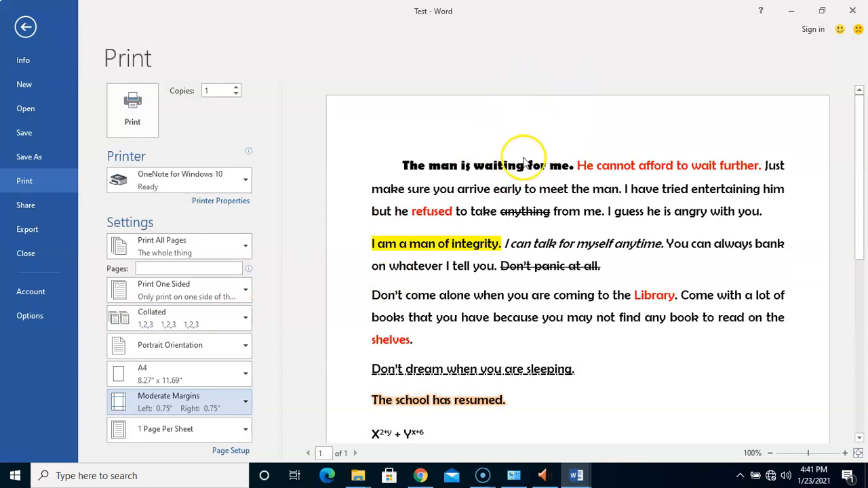
Try the Wide and Mirrored margin presets, then settle on Normal 1-inch margins.
click(188, 401)
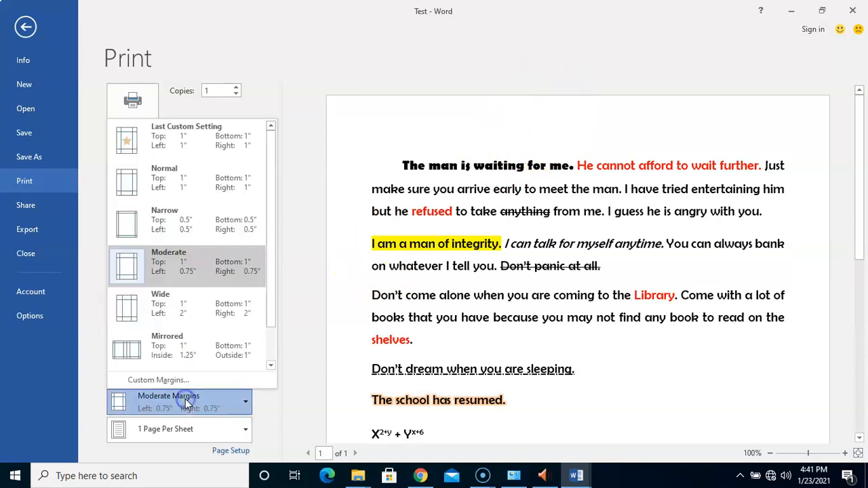
click(222, 311)
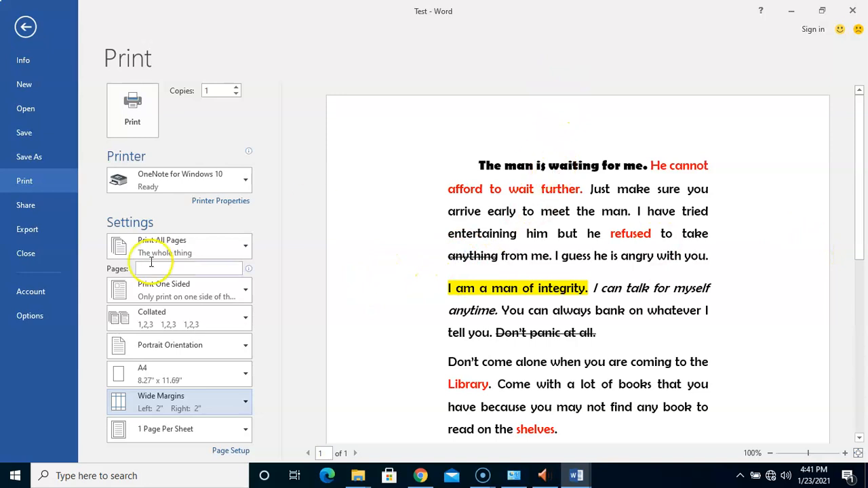
click(189, 404)
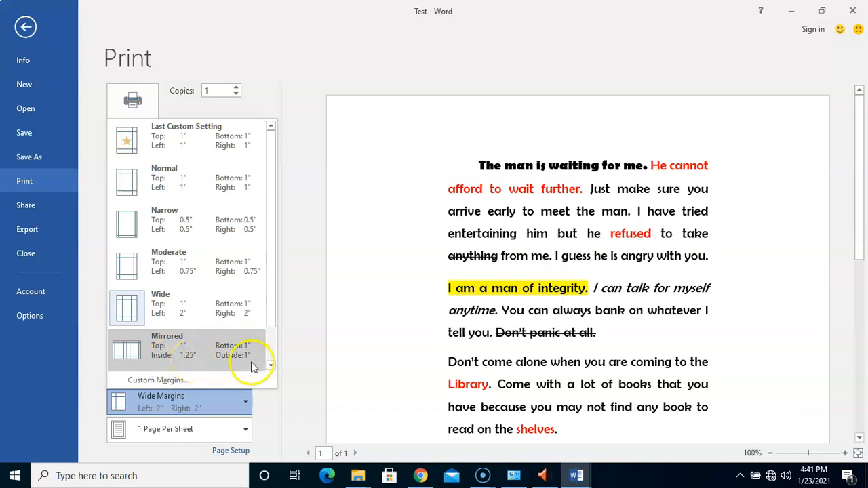
click(196, 363)
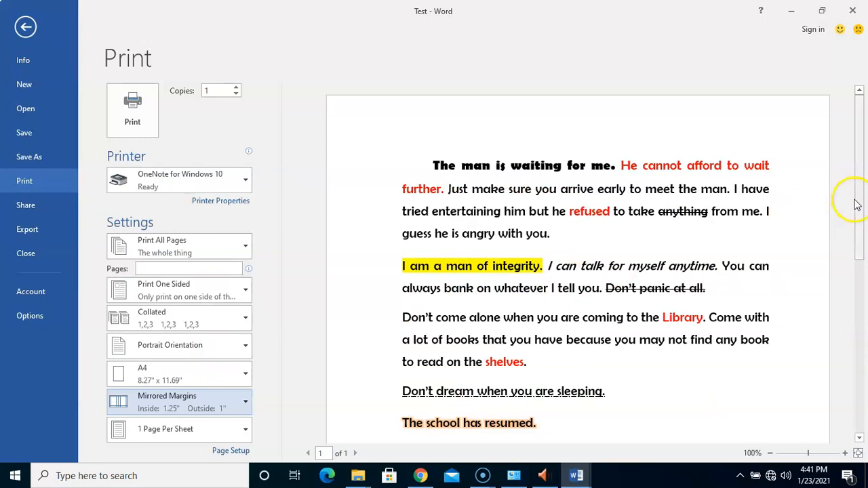
drag(859, 209, 864, 247)
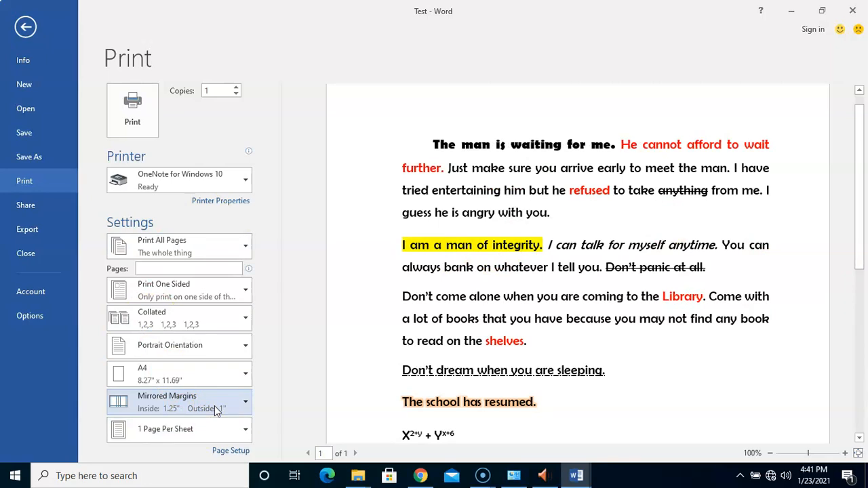
click(239, 400)
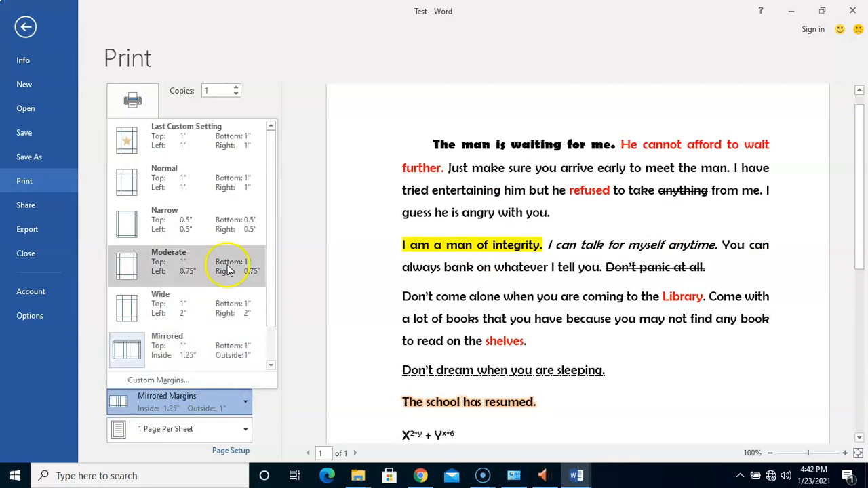
mouse_move(265, 190)
mouse_down()
mouse_move(263, 222)
mouse_move(265, 175)
mouse_up()
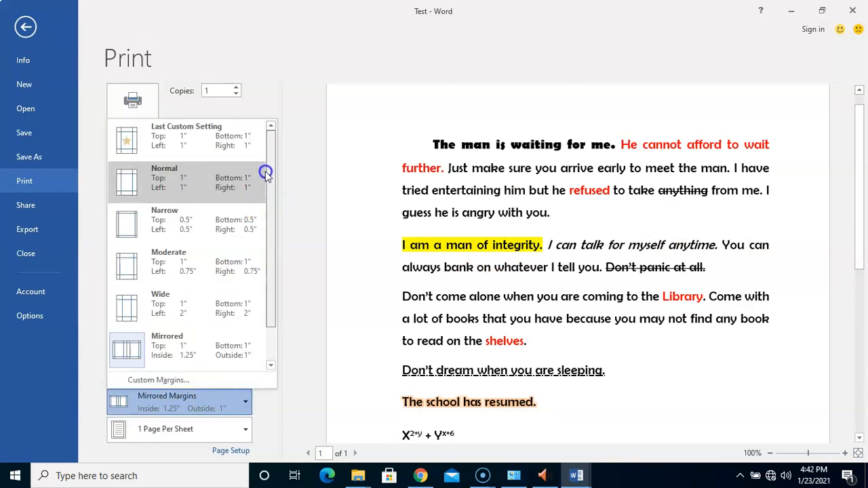
click(199, 183)
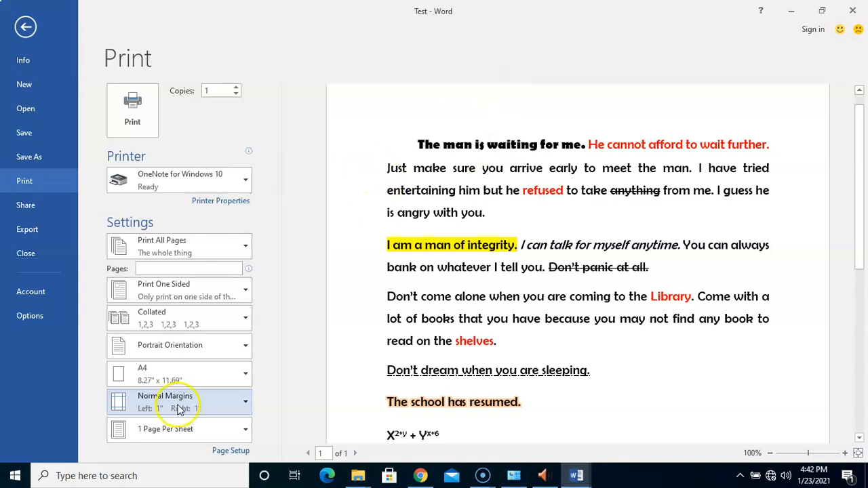
click(242, 431)
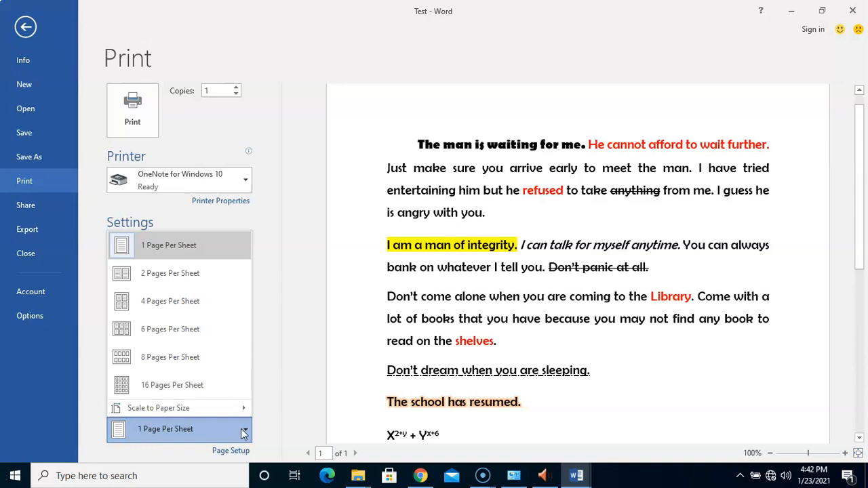
click(559, 313)
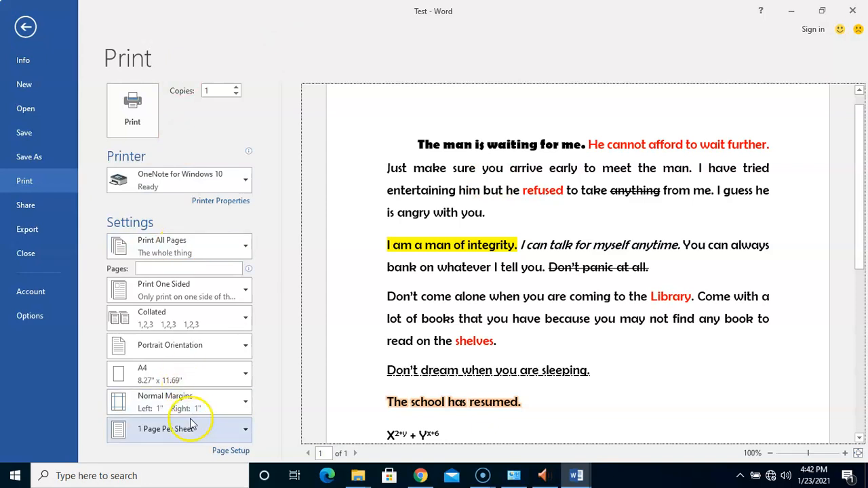
Back in editing, add a new line after 'Have you prayed?' holding 'The woman will soon come.' on page 2.
click(27, 26)
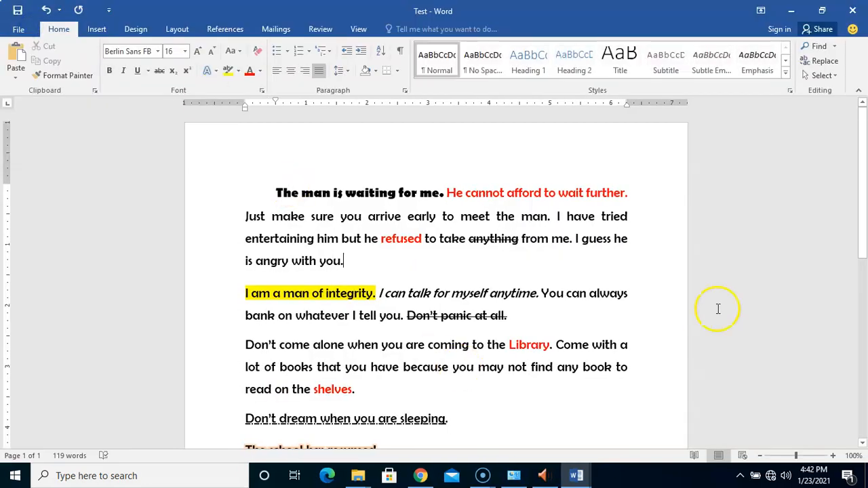
drag(863, 235, 858, 349)
click(468, 390)
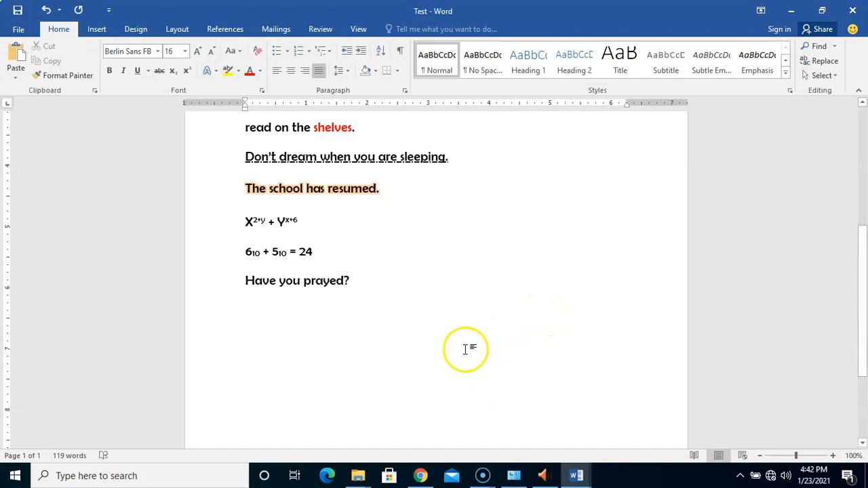
key(Return)
key(Return)
key(Return)
key(Return)
key(Return)
key(Return)
key(Return)
key(Return)
key(Return)
key(Return)
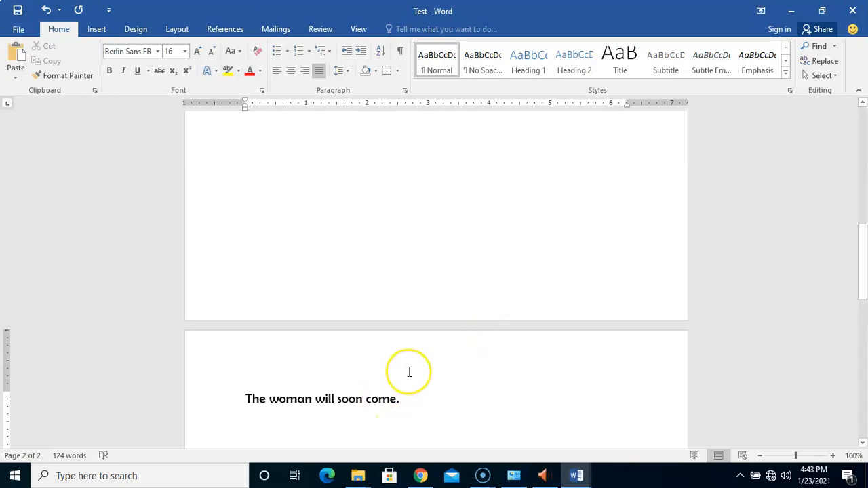
click(391, 198)
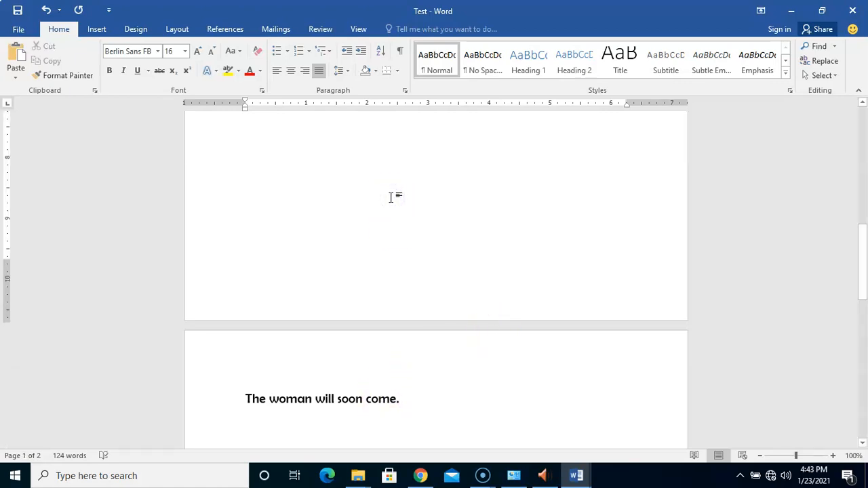
Reopen the print preview of the two-page document and set its zoom to 100%.
click(15, 29)
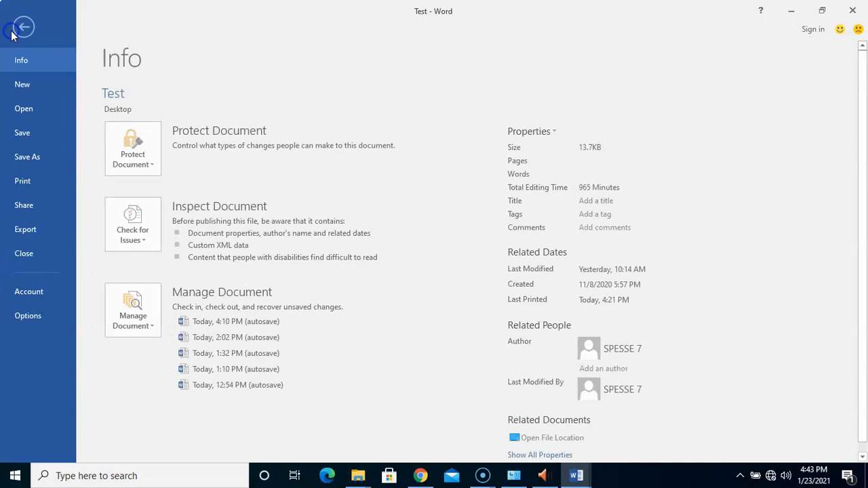
click(36, 189)
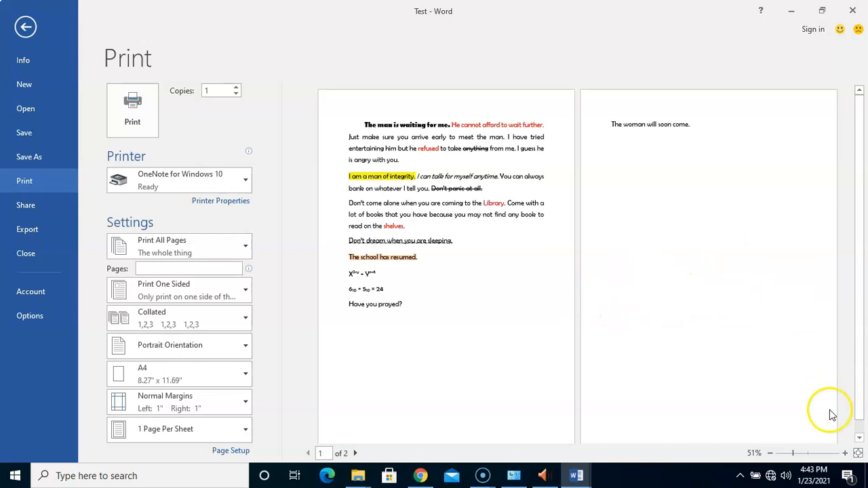
click(844, 455)
click(844, 456)
click(845, 456)
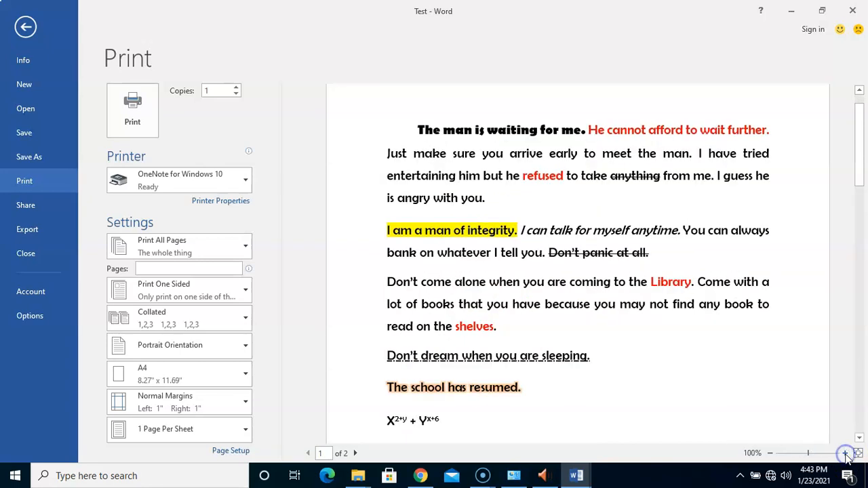
click(844, 455)
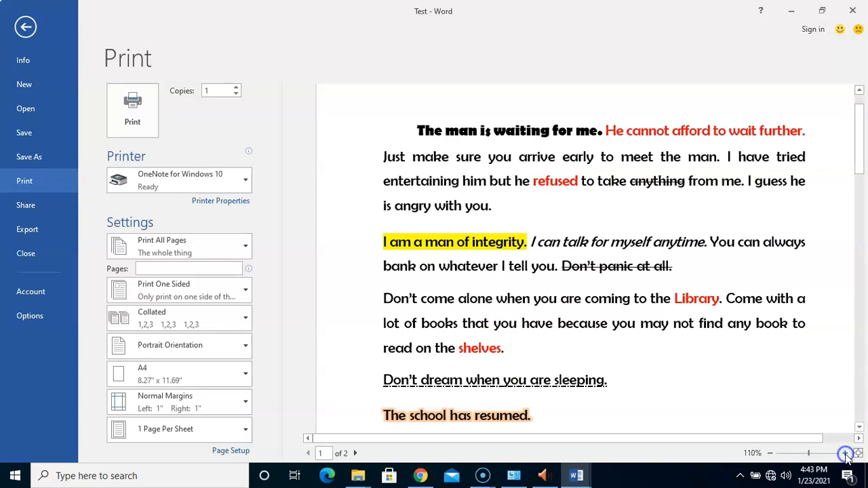
click(771, 454)
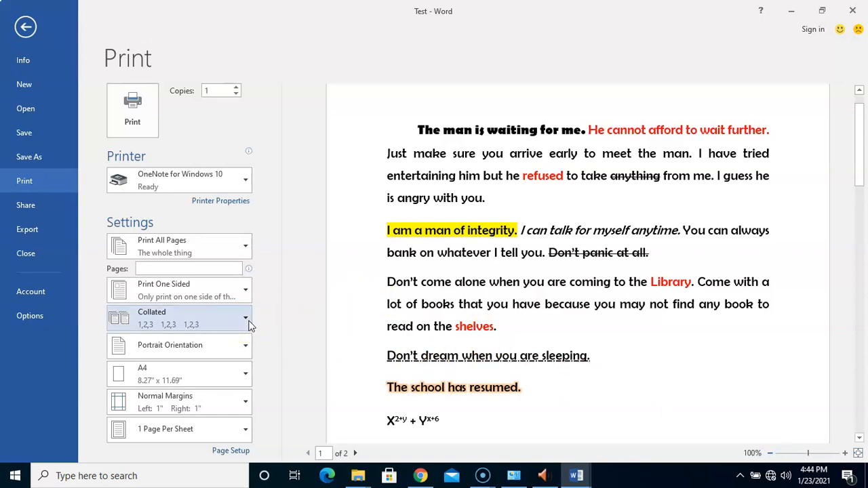
Choose 2 Pages Per Sheet in the print settings.
click(225, 427)
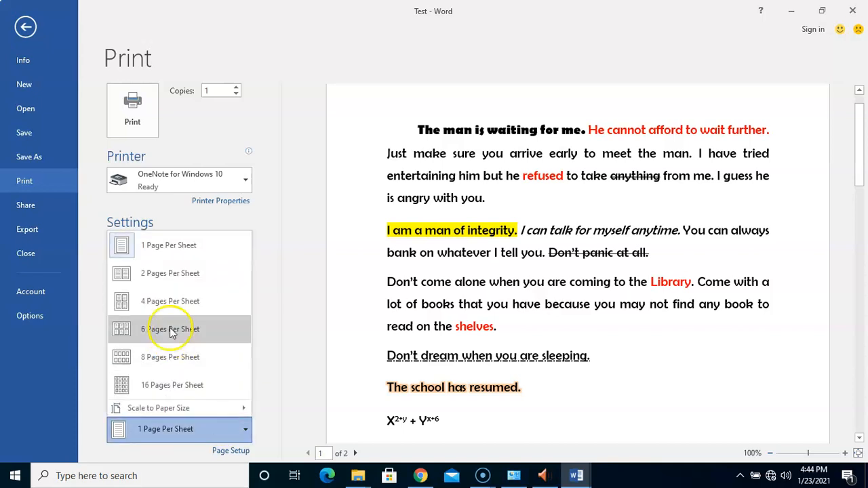
click(188, 278)
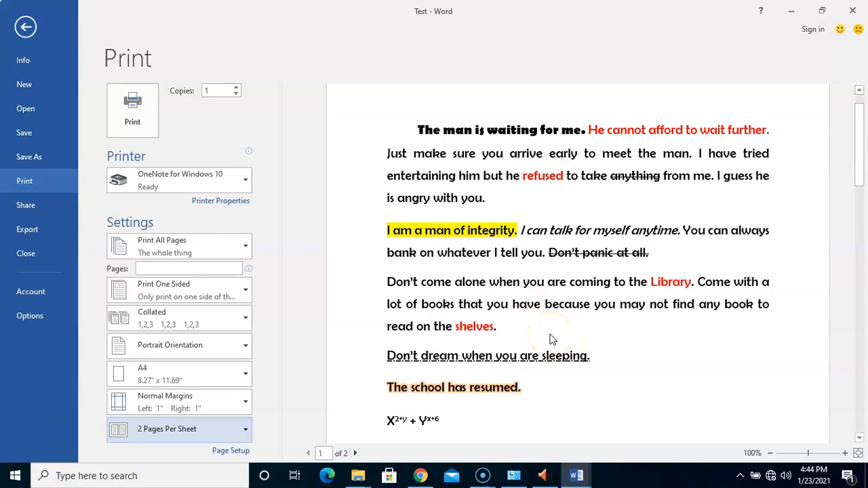
click(436, 339)
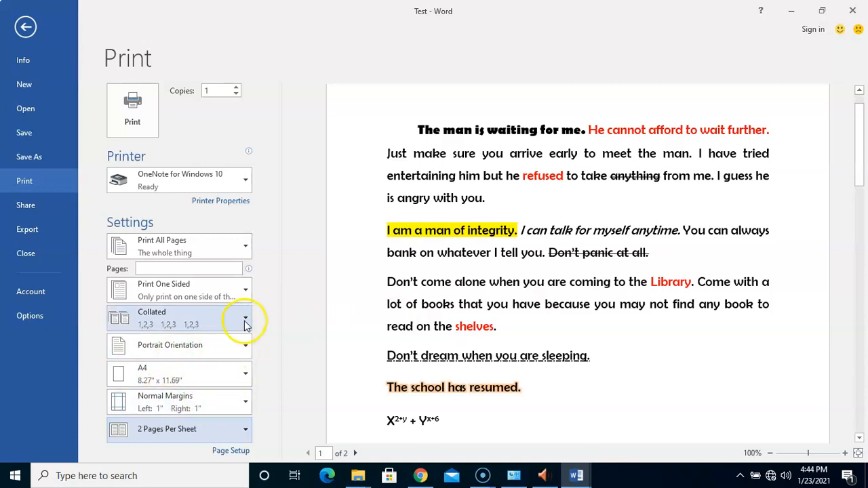
Keep Collated selected and raise the copy count to 3.
click(245, 323)
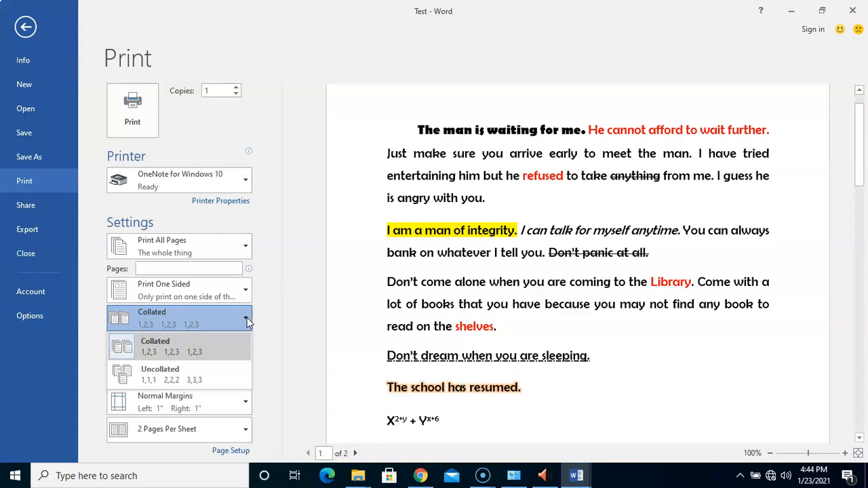
click(247, 317)
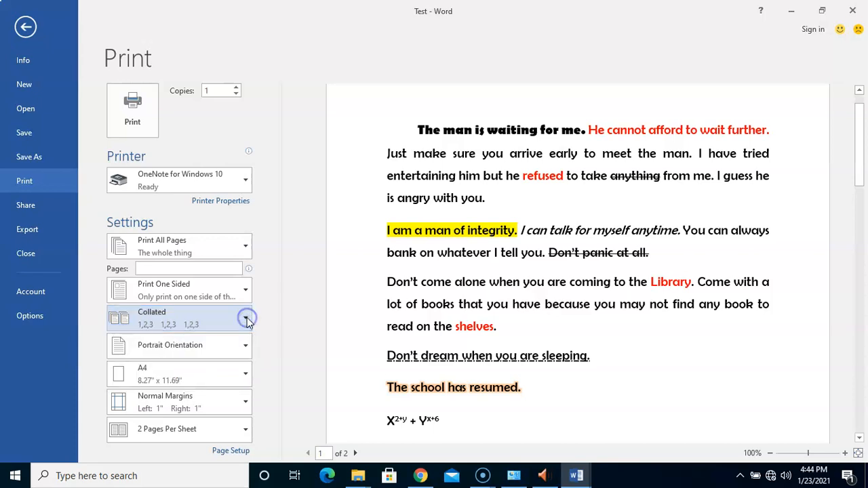
click(237, 88)
click(237, 88)
click(271, 245)
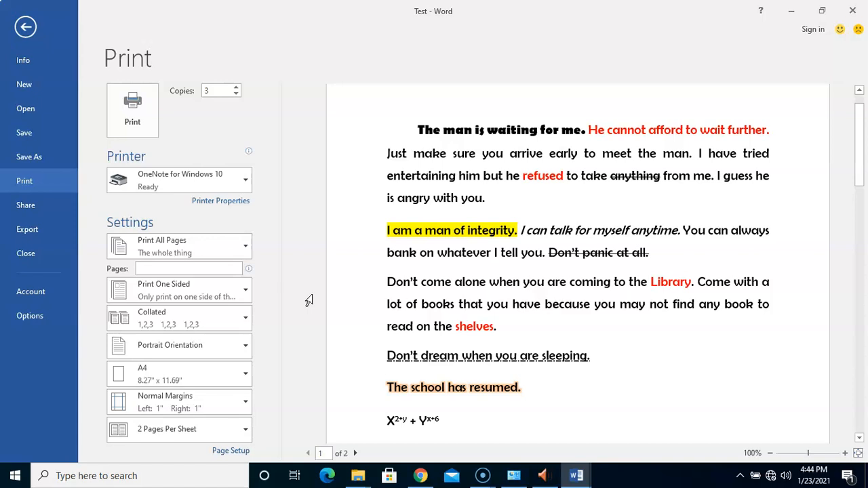
click(242, 323)
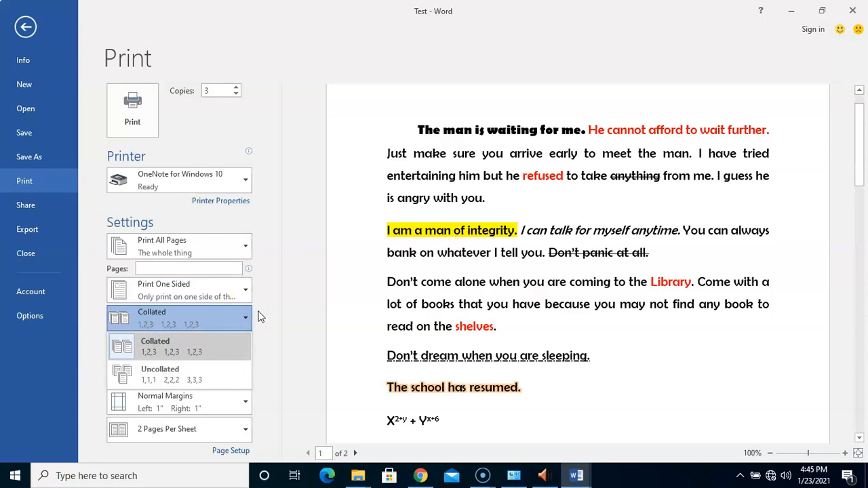
click(152, 351)
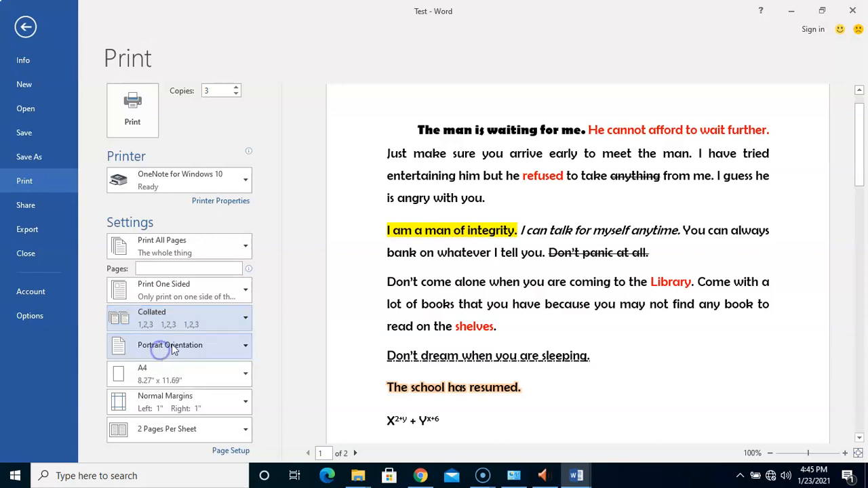
click(229, 322)
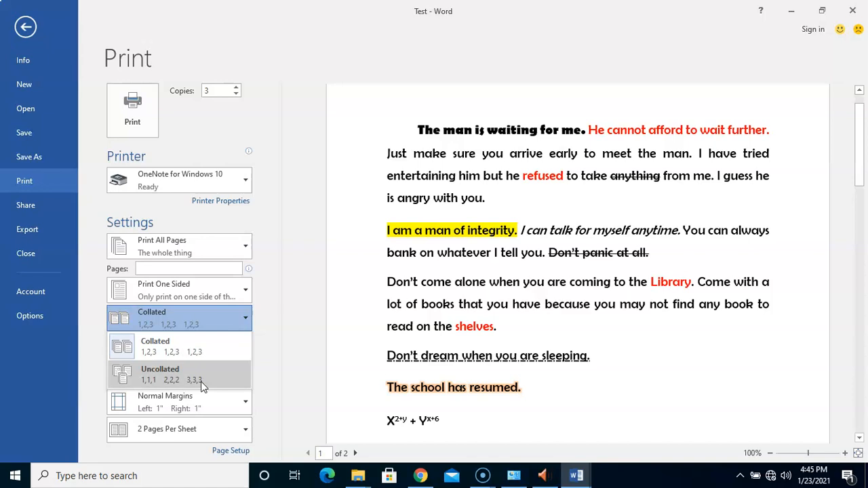
click(305, 316)
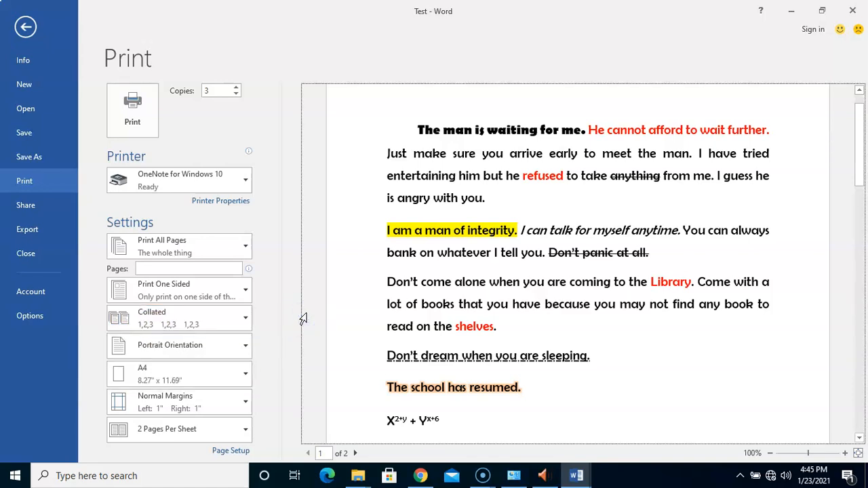
click(228, 317)
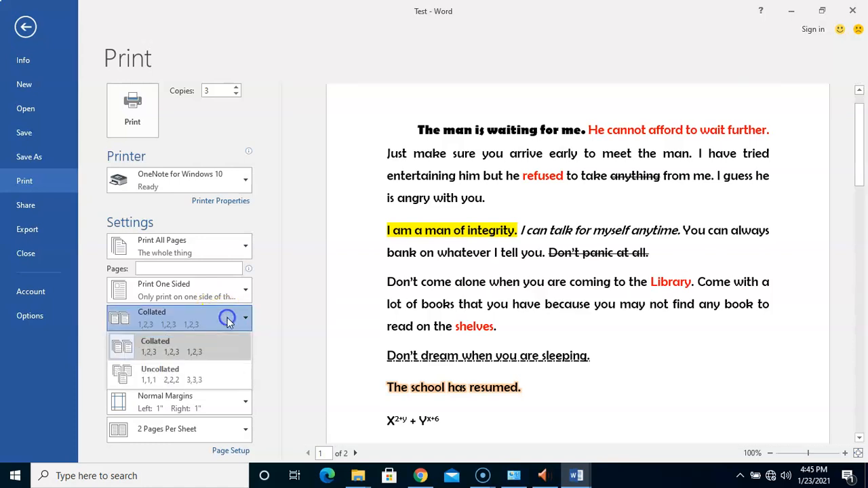
click(176, 345)
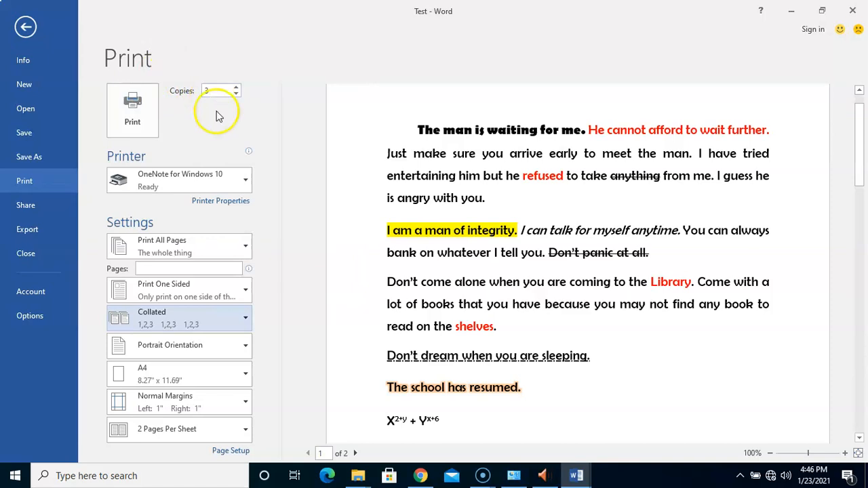
Choose Print One Sided instead of manual two-sided, then open the Print All Pages list.
click(234, 294)
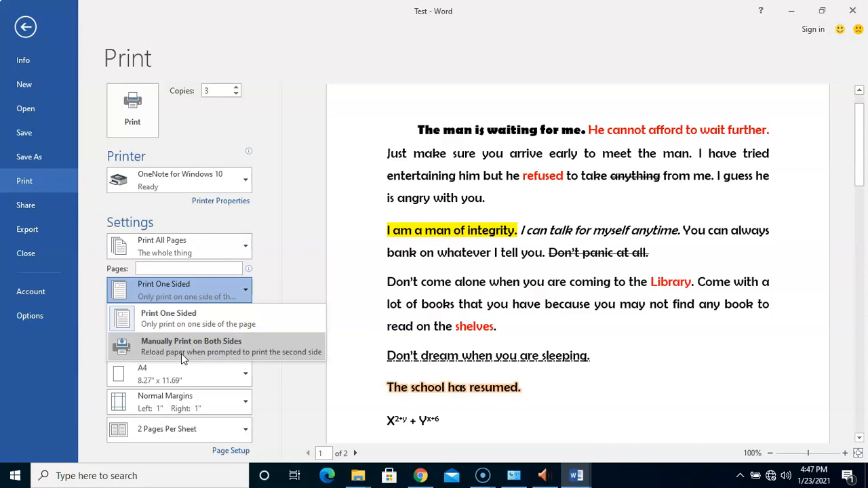
click(198, 352)
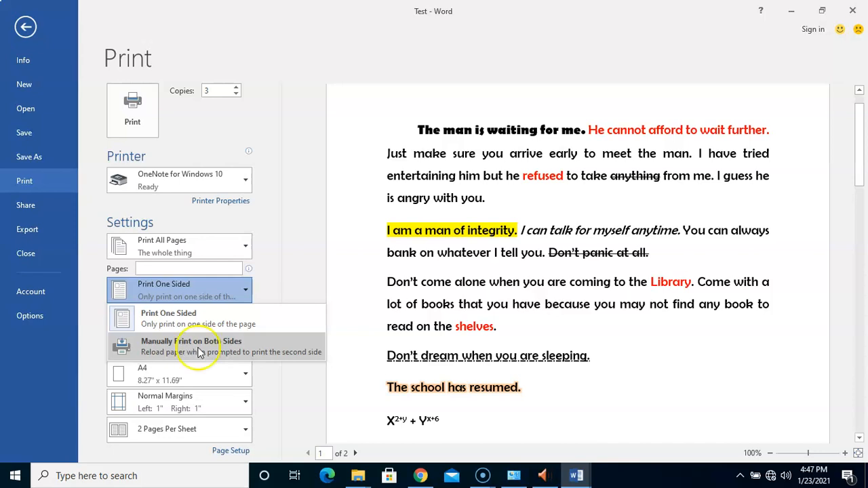
click(194, 313)
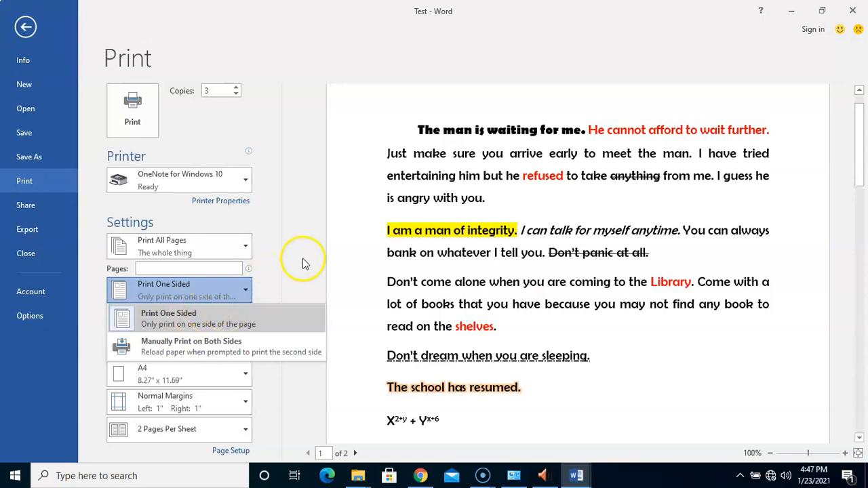
click(241, 249)
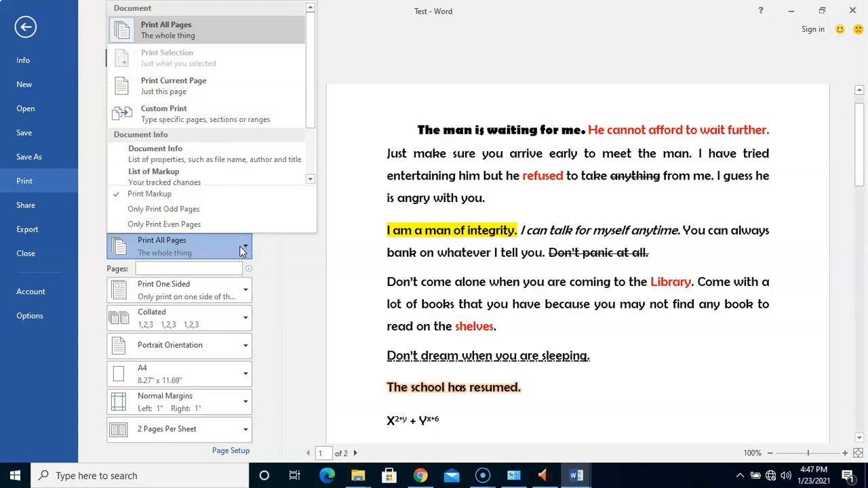
Keep the print range at Print All Pages and close the page-range list.
click(190, 36)
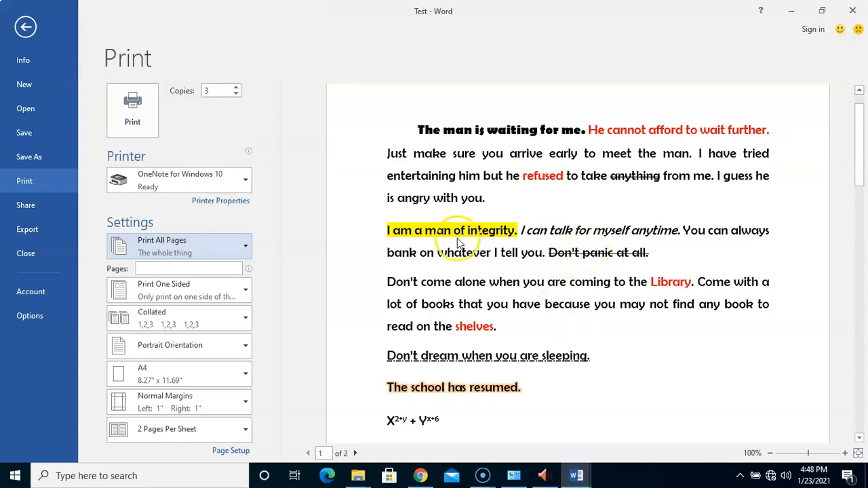
click(247, 250)
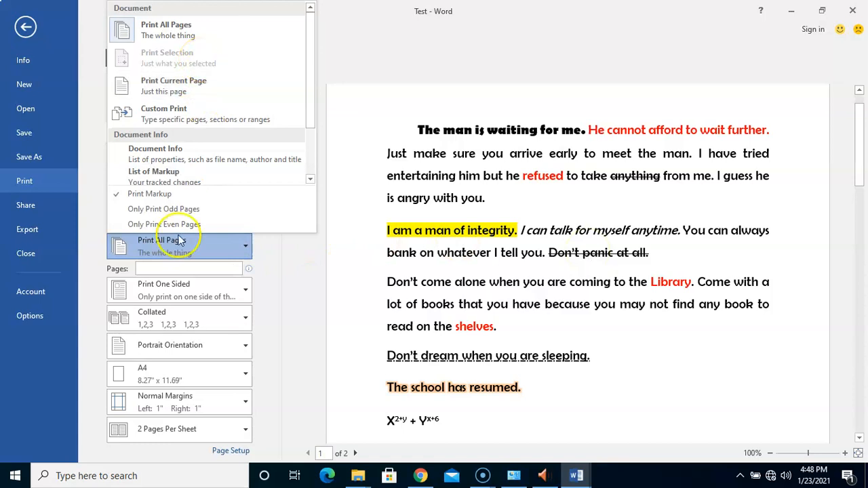
click(217, 258)
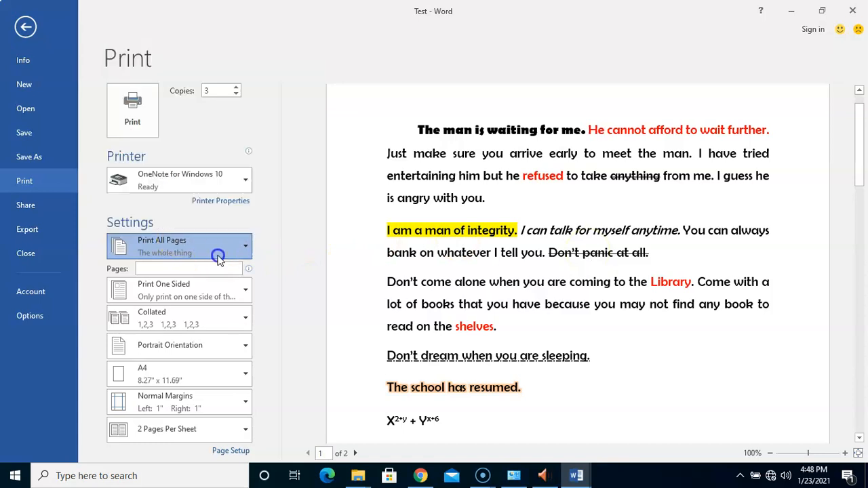
click(420, 154)
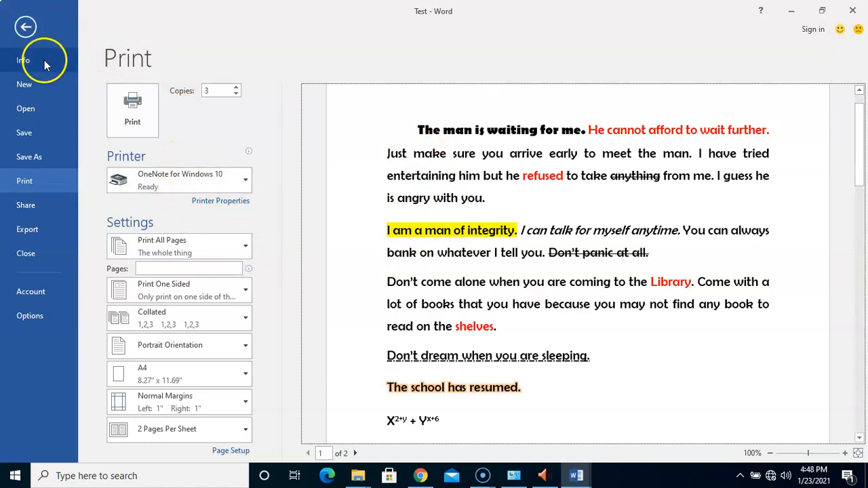
Select the paragraphs from 'The man is waiting for me.' through 'shelves.', then return to Print.
click(26, 25)
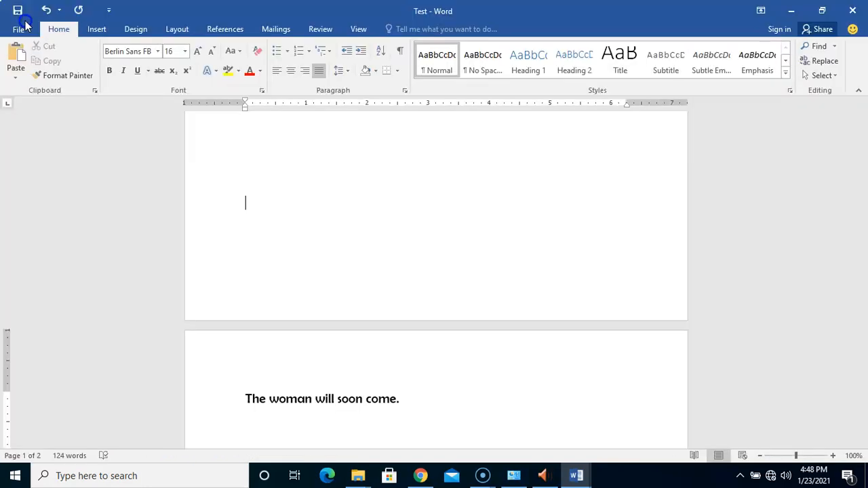
drag(863, 248, 860, 143)
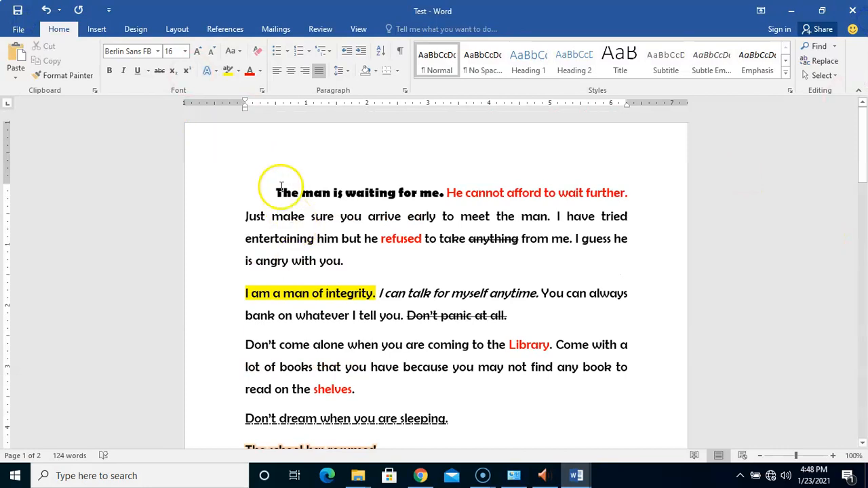
drag(260, 187, 358, 386)
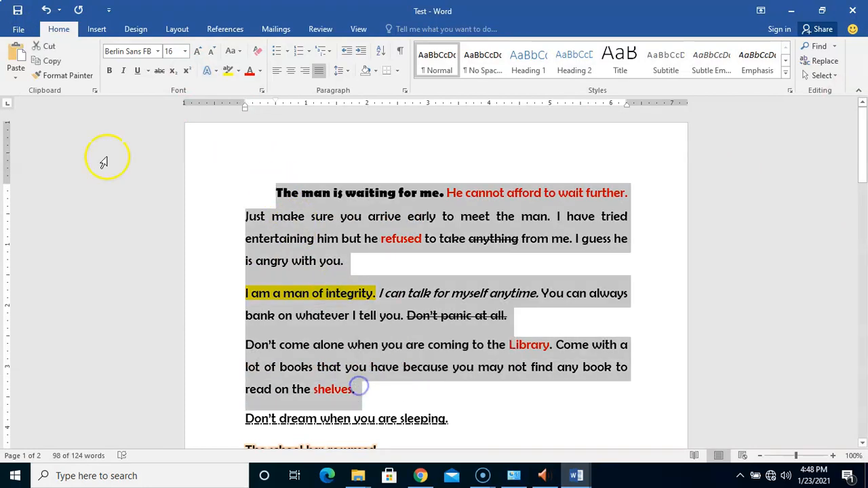
click(18, 28)
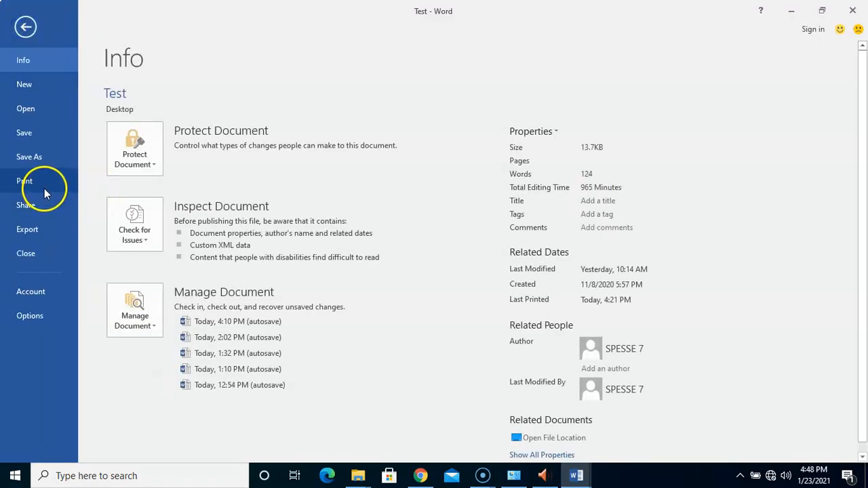
click(44, 188)
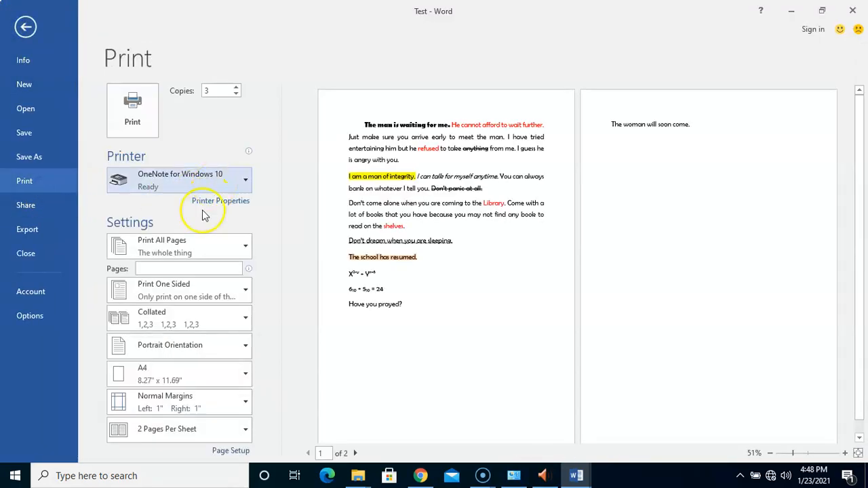
Change the print range from Print All Pages to Print Selection.
click(191, 246)
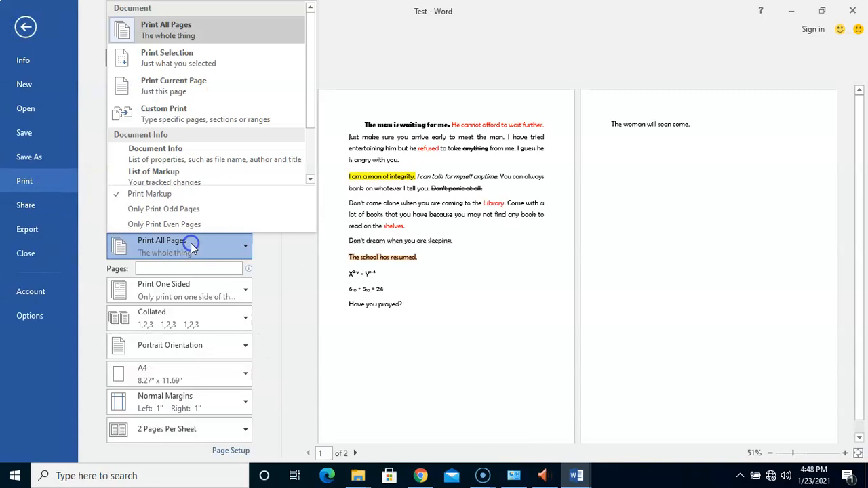
click(212, 62)
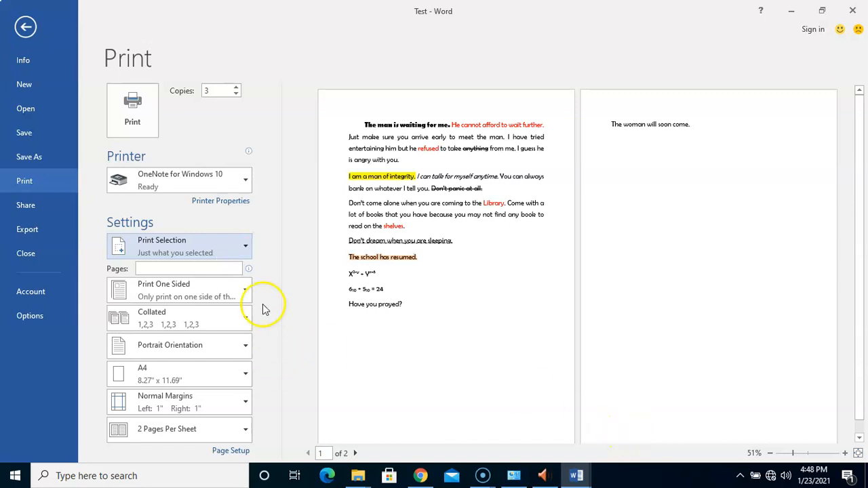
click(231, 252)
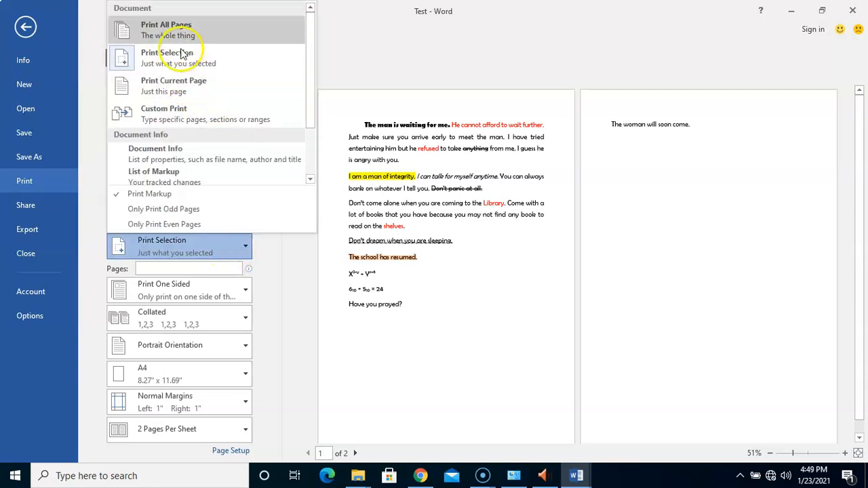
Set the range to Print Current Page and zoom the preview to 100%.
click(186, 86)
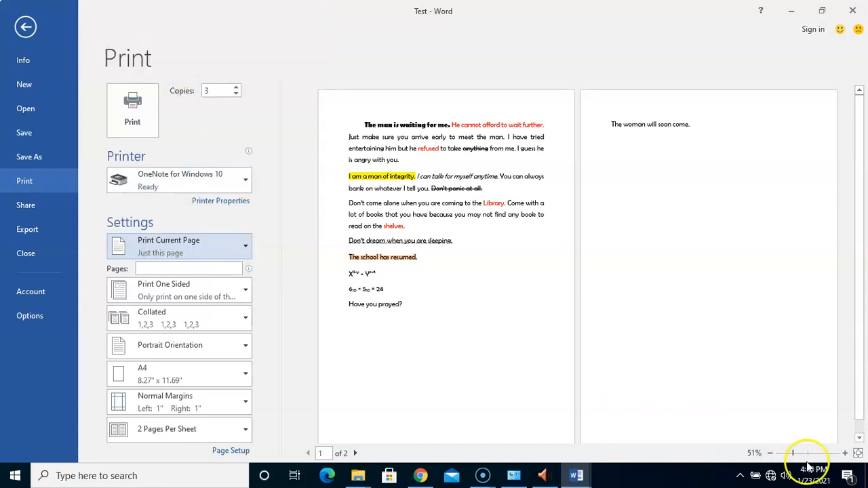
click(845, 453)
click(845, 453)
click(845, 453)
click(845, 453)
click(845, 453)
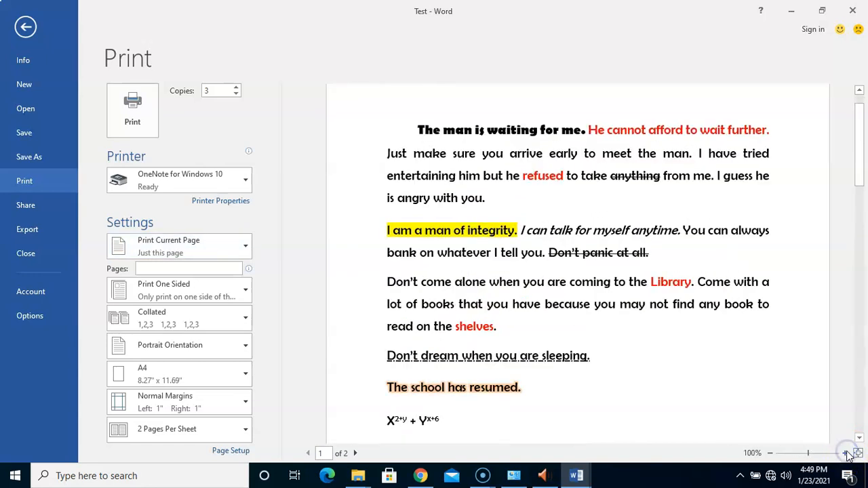
Leave the range unchanged and move the preview to page 2.
click(219, 250)
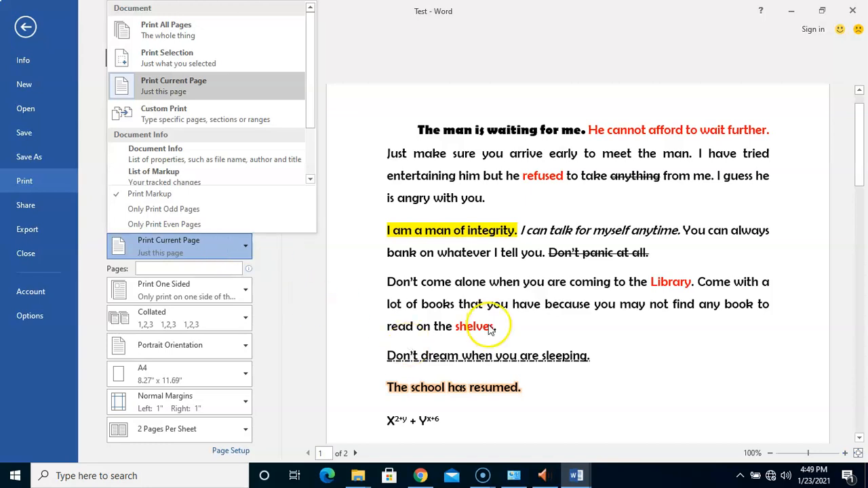
click(465, 285)
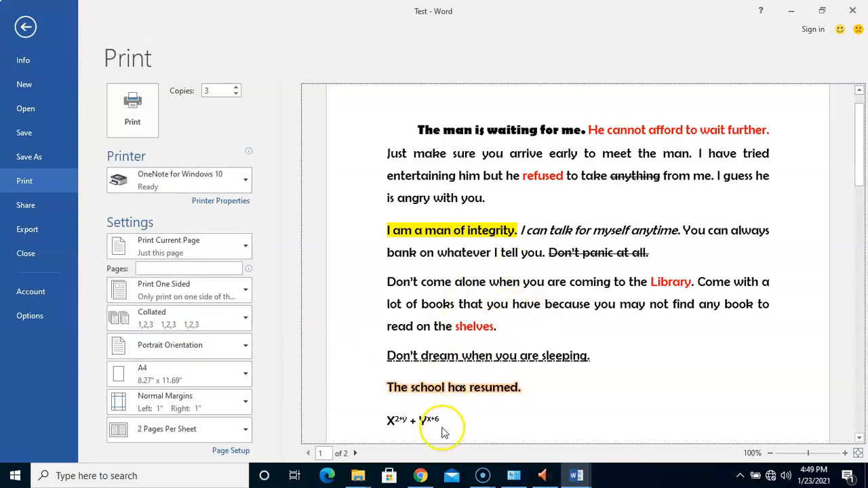
click(355, 453)
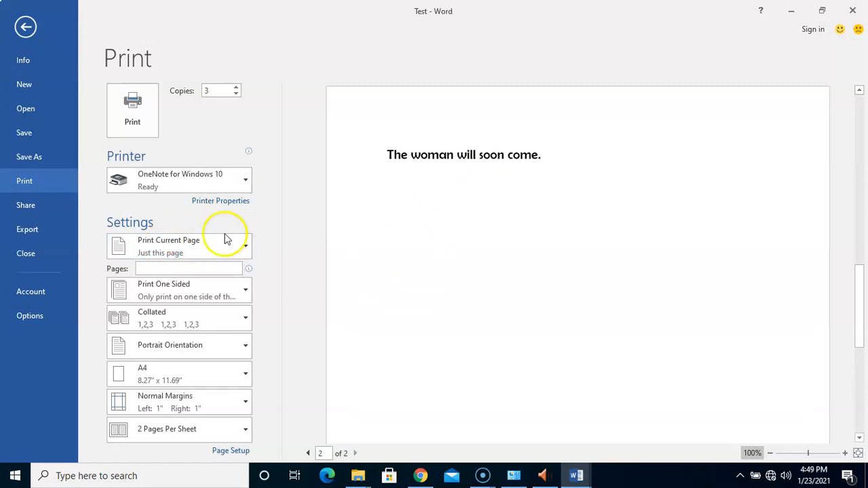
Open the Print Current Page dropdown under Settings.
click(202, 252)
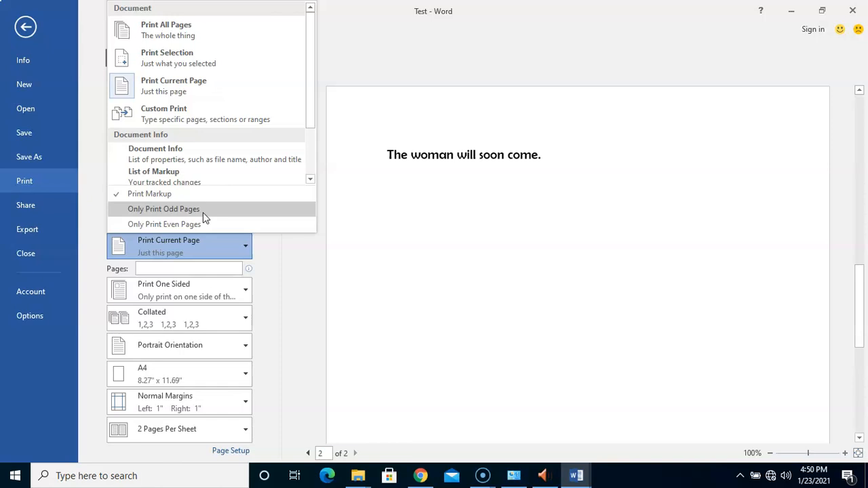
Choose Custom Print from the range list and place the cursor in the empty Pages box.
click(180, 226)
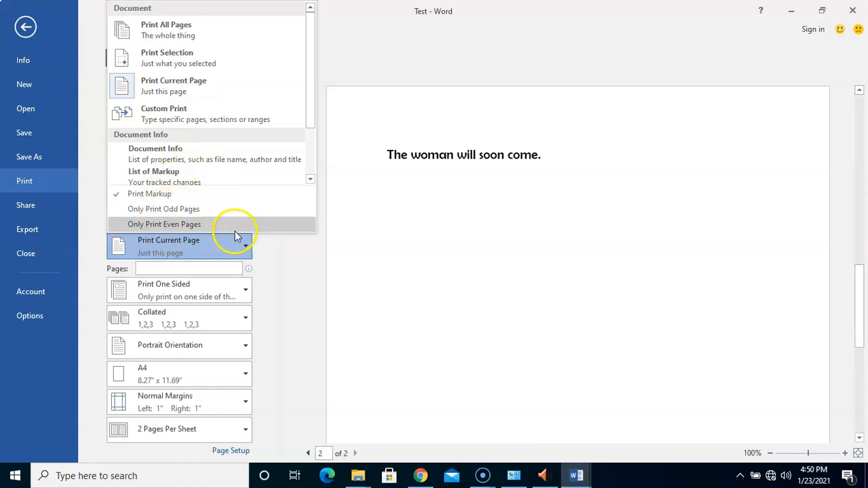
drag(309, 95, 298, 163)
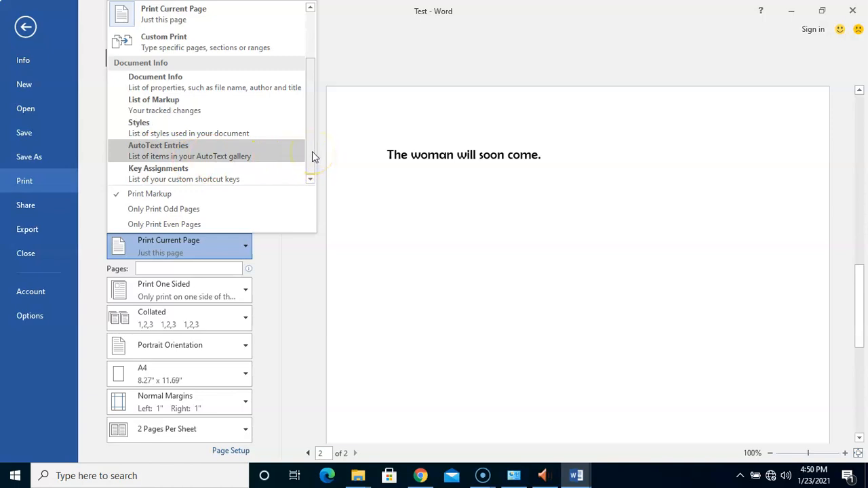
drag(312, 151, 315, 95)
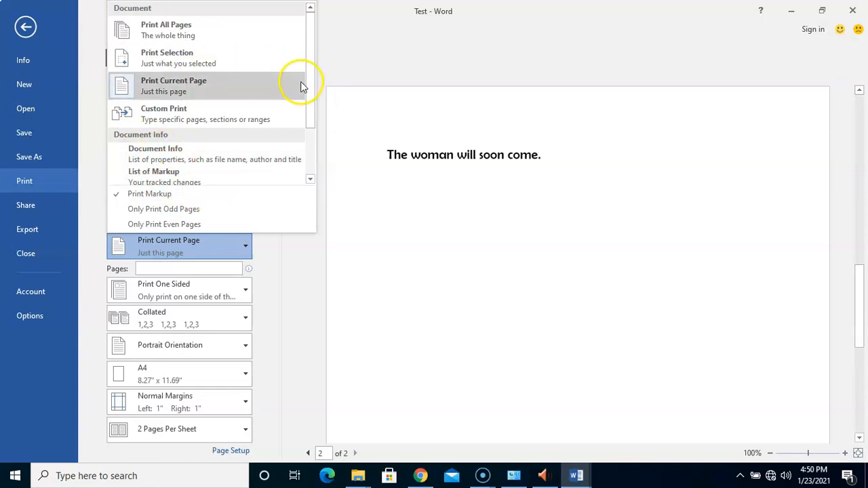
drag(312, 47, 312, 42)
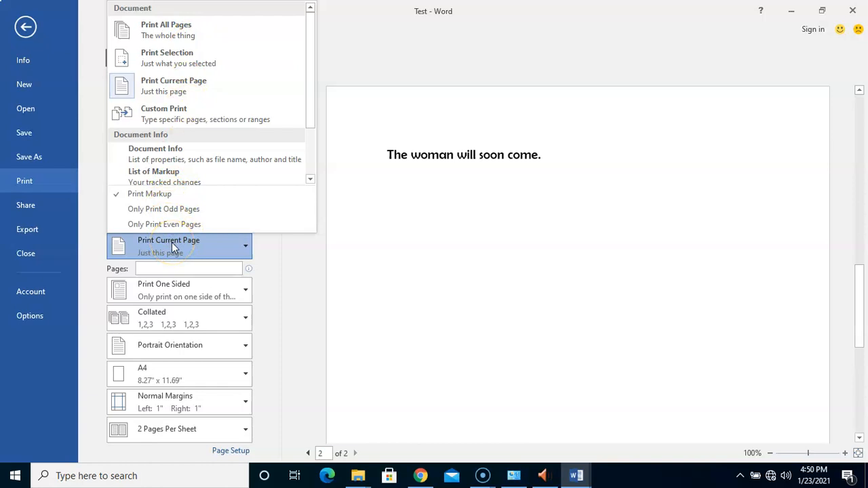
click(223, 122)
click(150, 269)
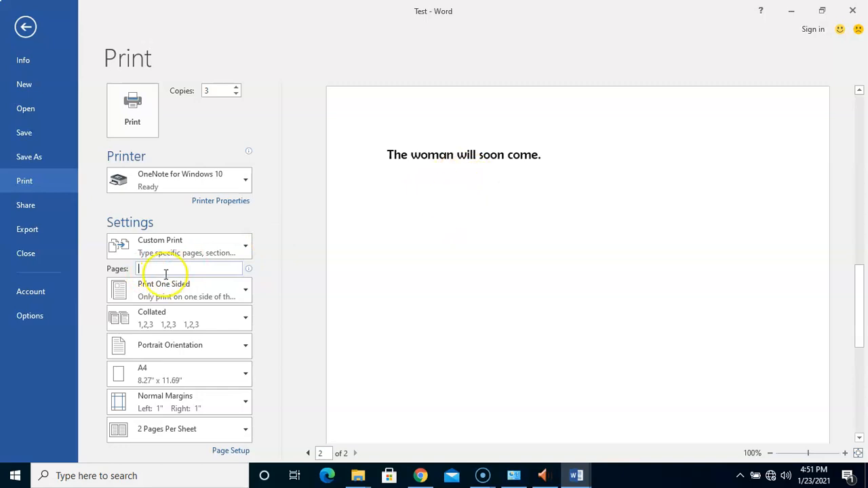
Enter 1,3,7,10 in the Pages box, then change it to 1,3,5-10.
mouse_move(167, 272)
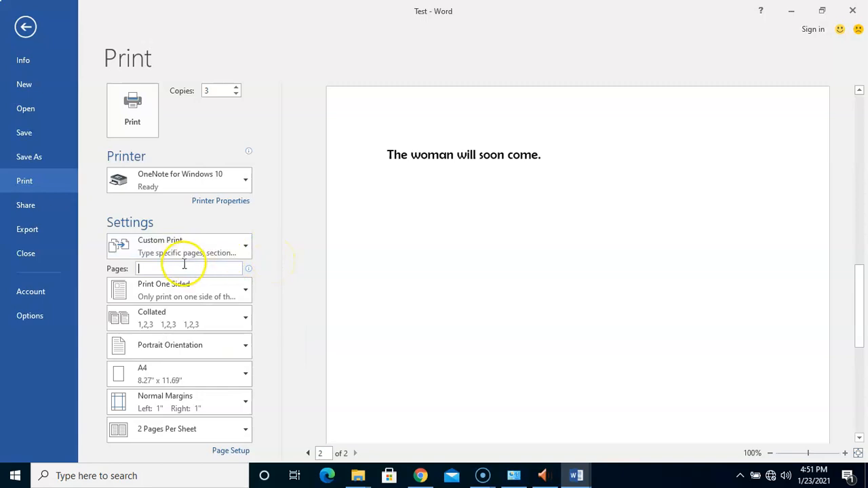
text(1,)
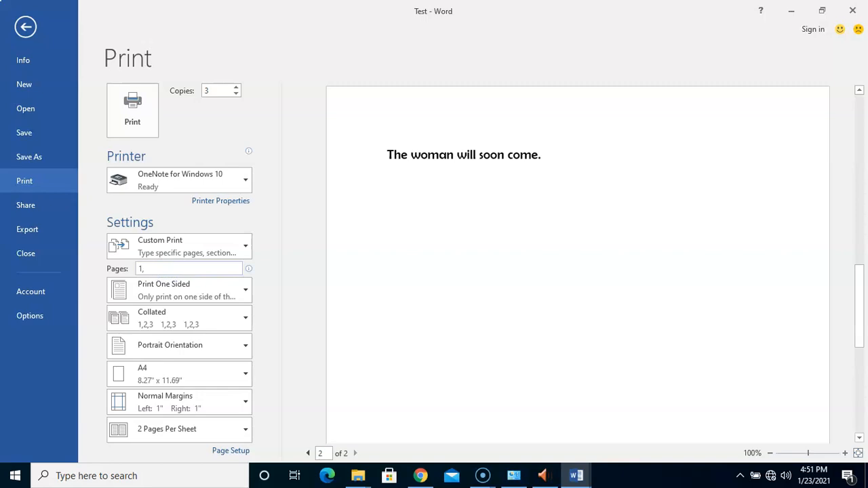
text(3,7,10)
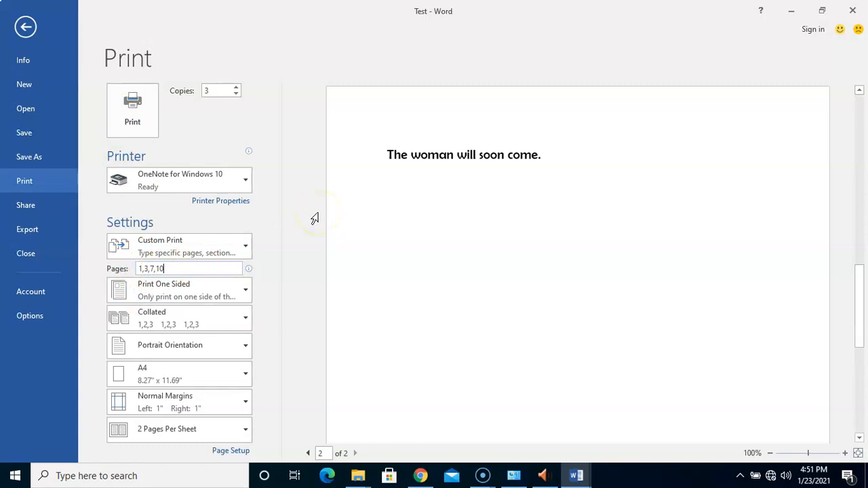
click(190, 269)
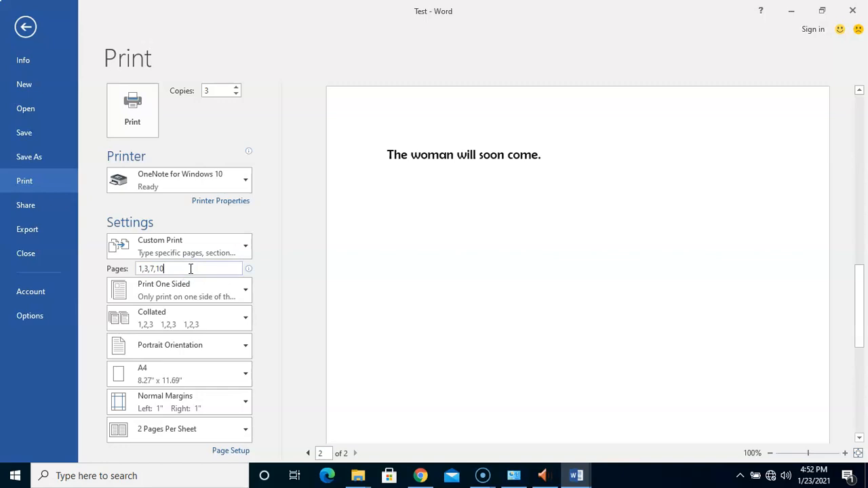
key(BackSpace)
key(BackSpace)
key(BackSpace)
key(BackSpace)
key(BackSpace)
text(,5-10)
Replace the page range, trying 1-20 first, then entering 50-70,3,1,78.
key(BackSpace)
key(BackSpace)
key(BackSpace)
key(BackSpace)
key(BackSpace)
key(BackSpace)
key(BackSpace)
key(BackSpace)
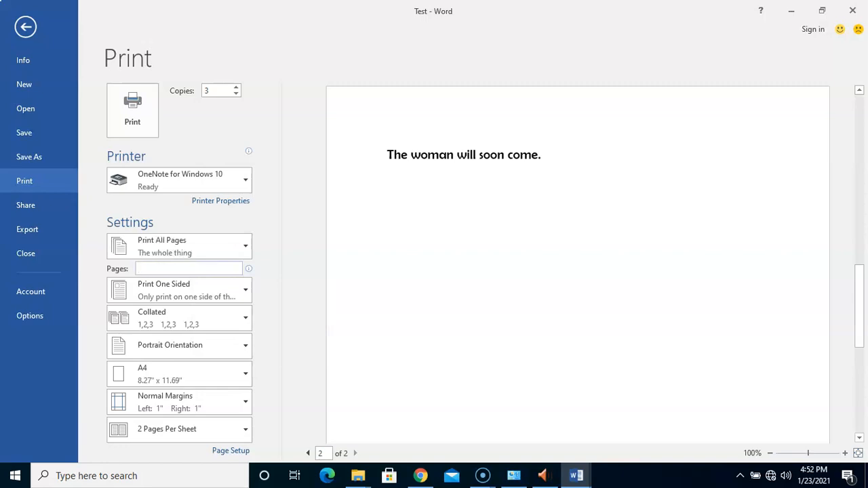
text(1-20)
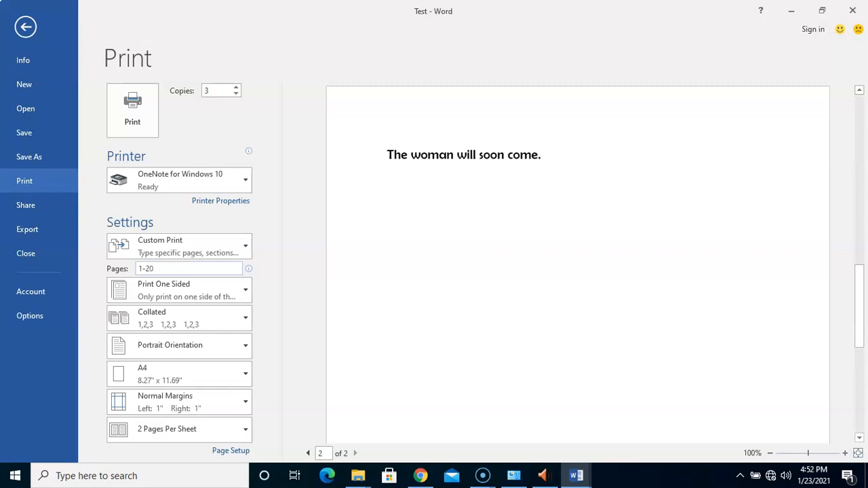
key(BackSpace)
key(BackSpace)
key(BackSpace)
key(BackSpace)
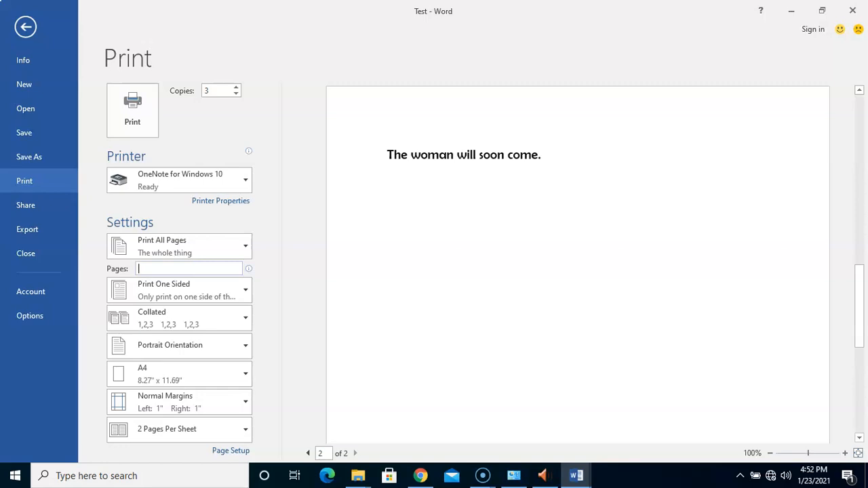
text(50)
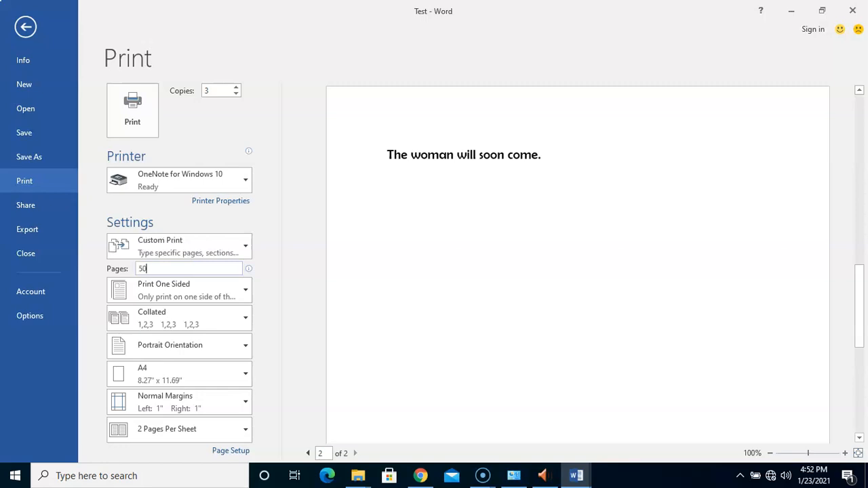
text(-70)
text(,3,1,78)
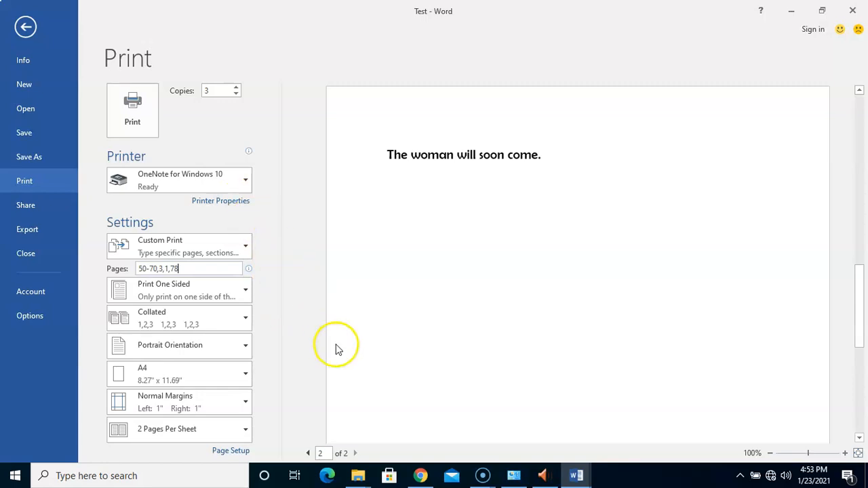
Print the custom page range to OneNote for Windows 10, then deselect the text in the Test document.
click(132, 122)
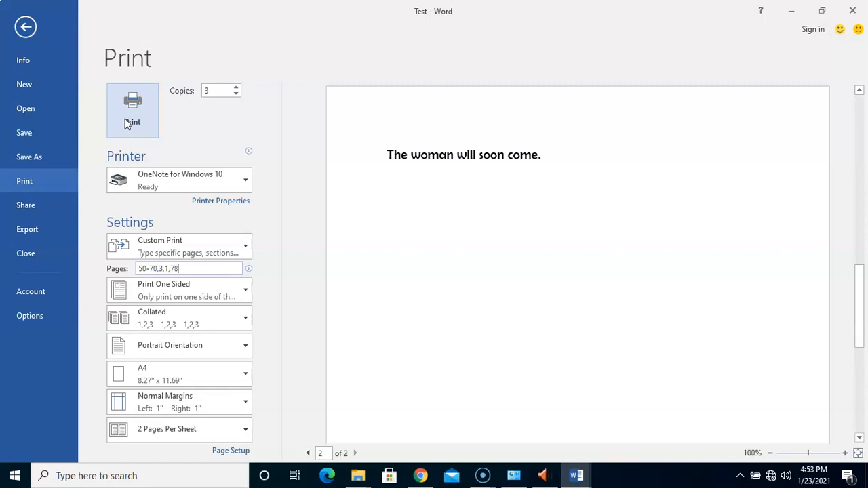
click(134, 123)
click(134, 124)
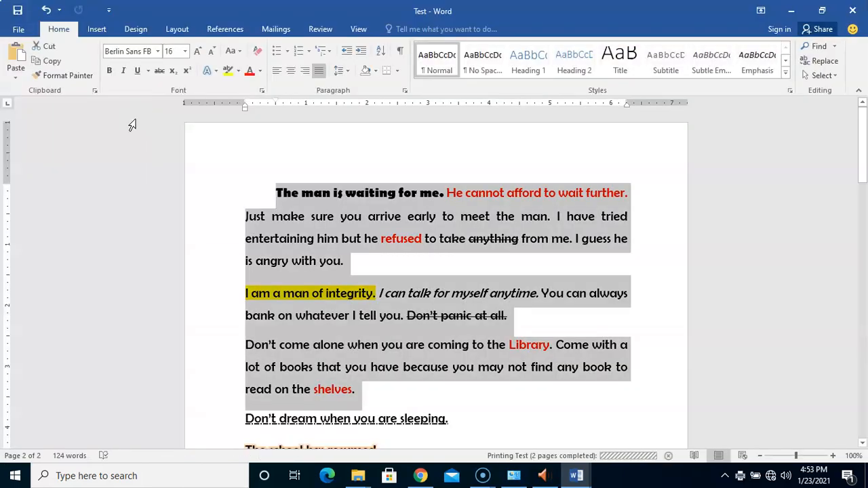
click(442, 305)
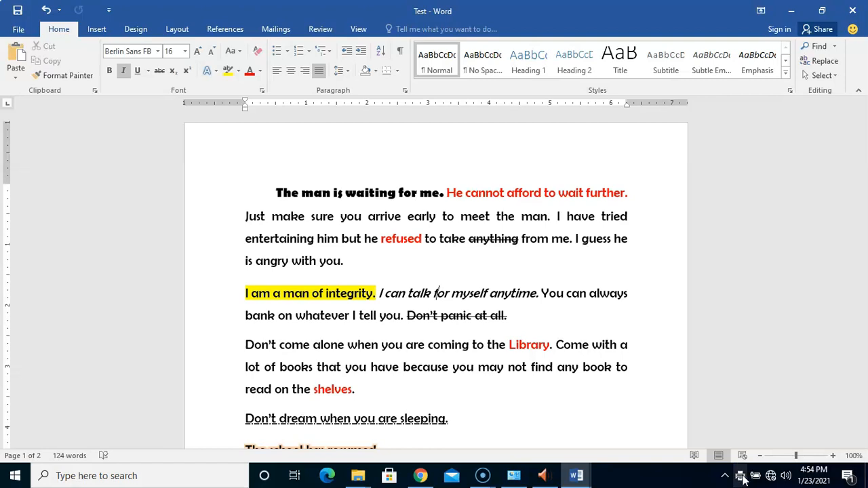
Open Devices and Printers from the system-tray printer icon's shortcut menu.
right_click(743, 478)
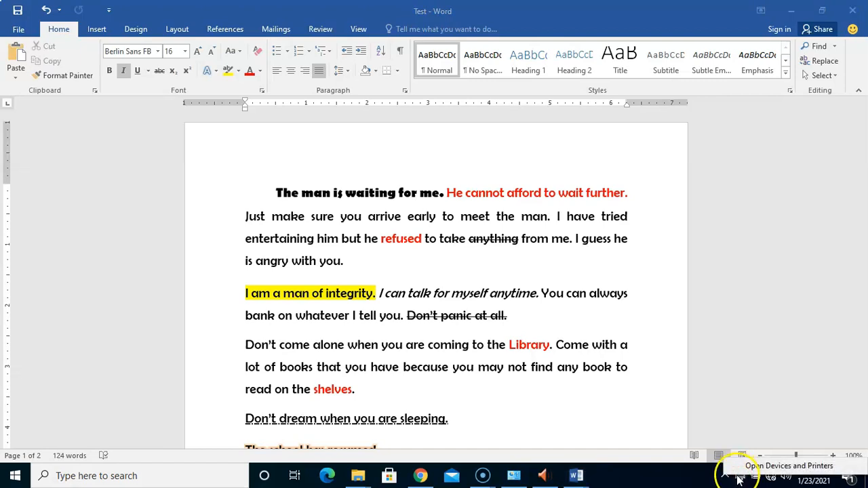
right_click(741, 479)
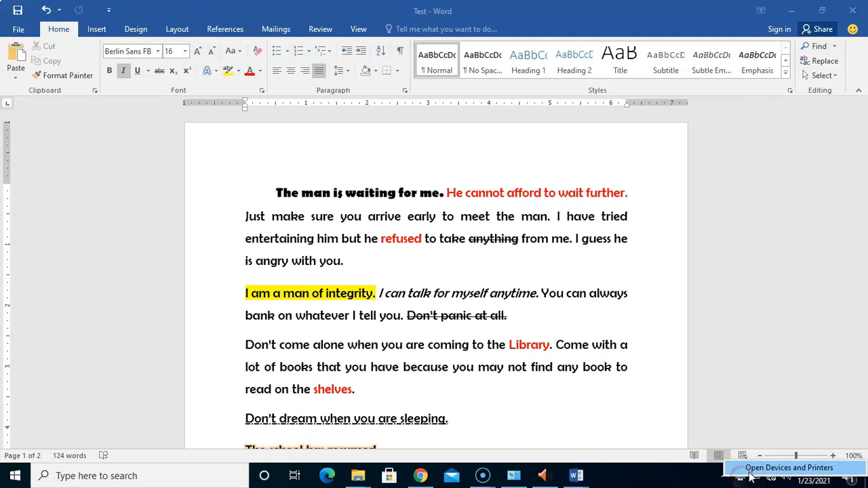
click(753, 470)
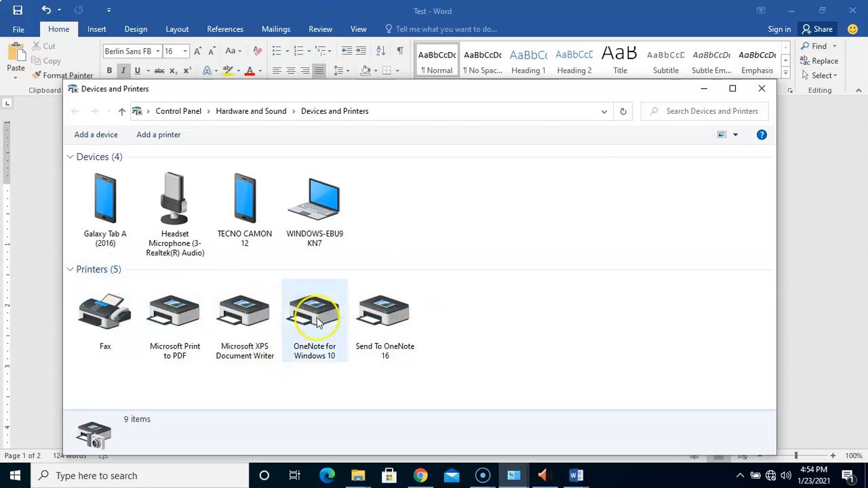
Check OneNote for Windows 10's Properties without changes, then open its empty print queue.
click(300, 347)
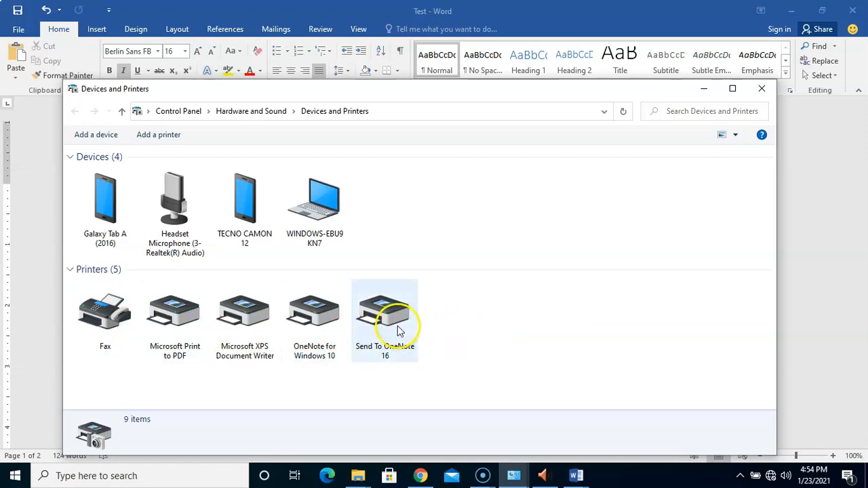
click(313, 329)
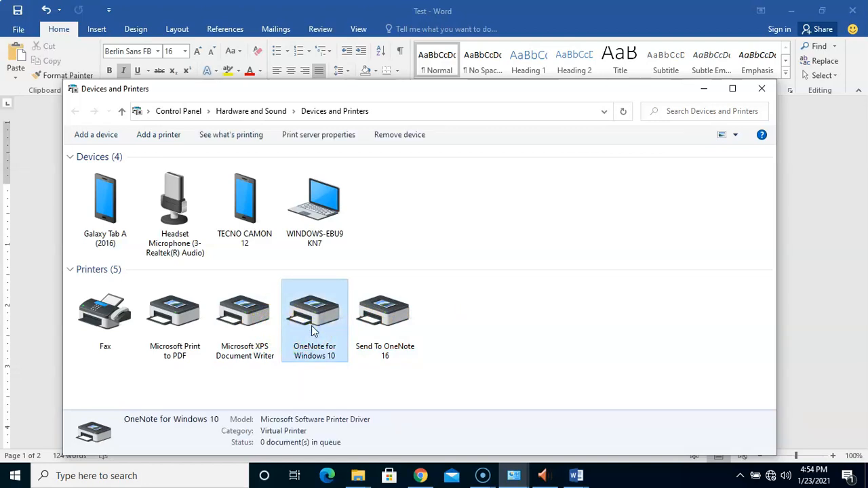
right_click(313, 328)
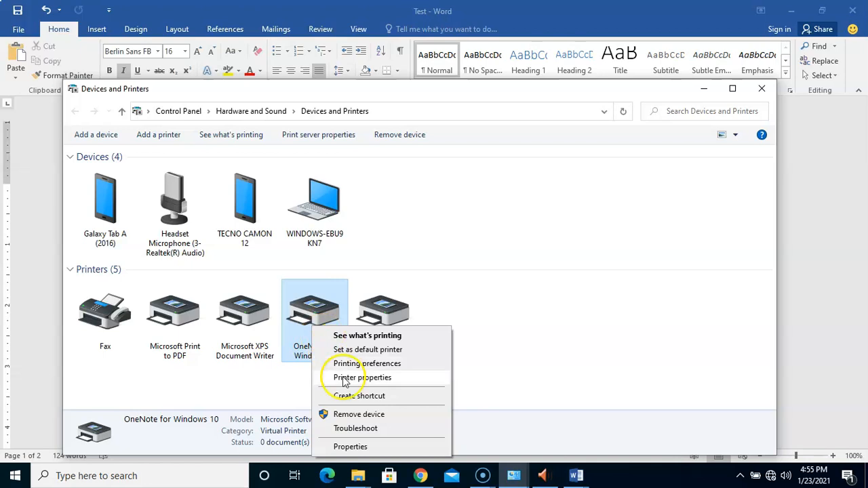
click(353, 446)
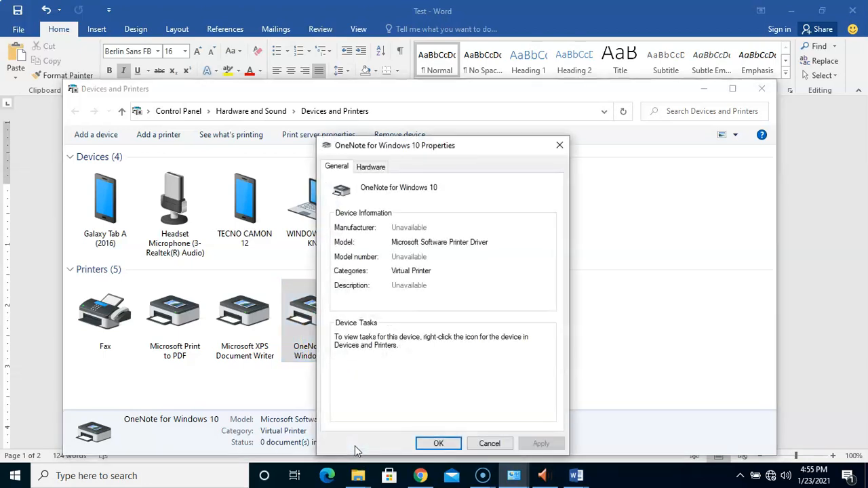
click(490, 443)
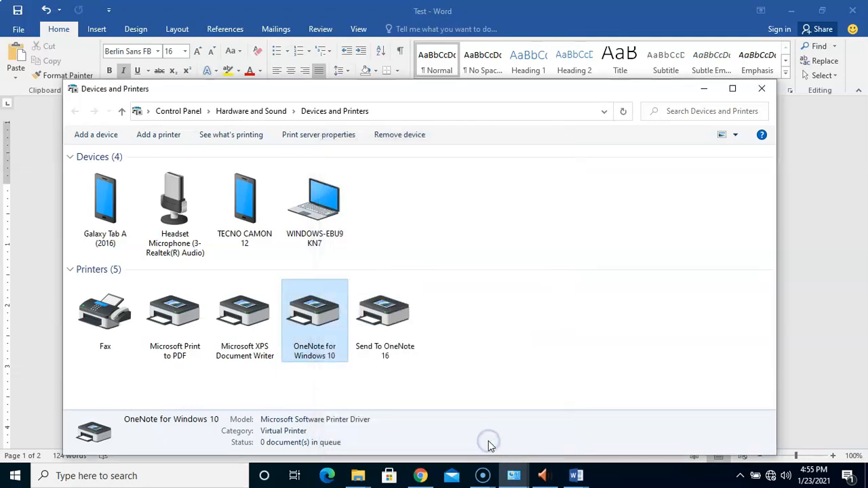
double_click(329, 341)
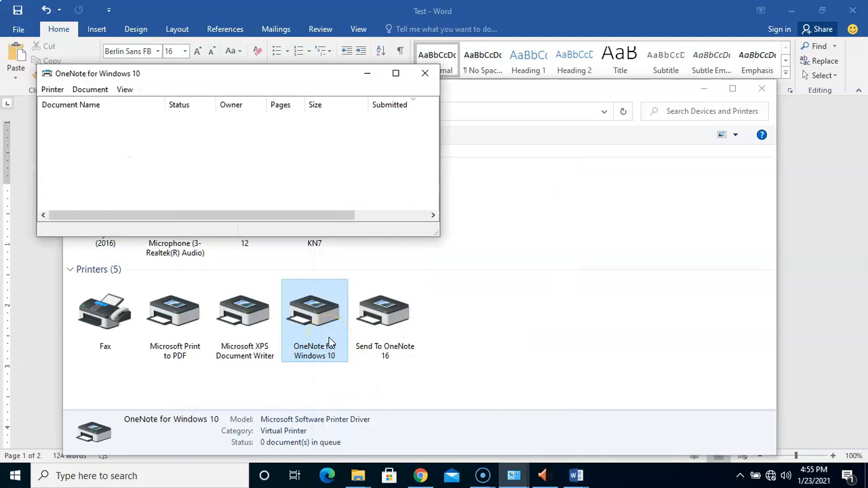
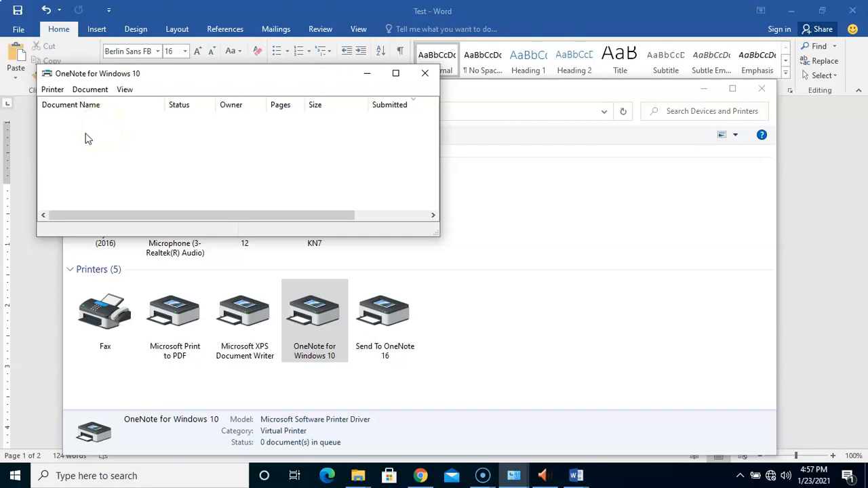
Look through the OneNote queue's Printer and Document menus without choosing any action.
click(86, 143)
click(50, 90)
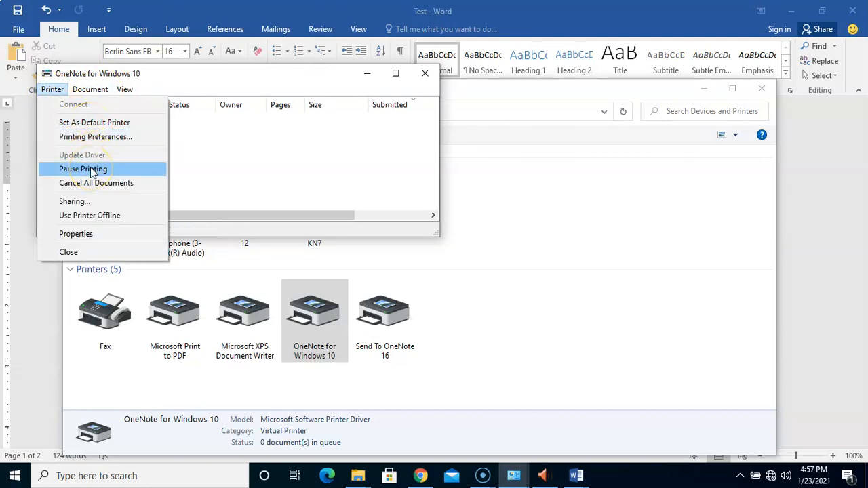
click(212, 157)
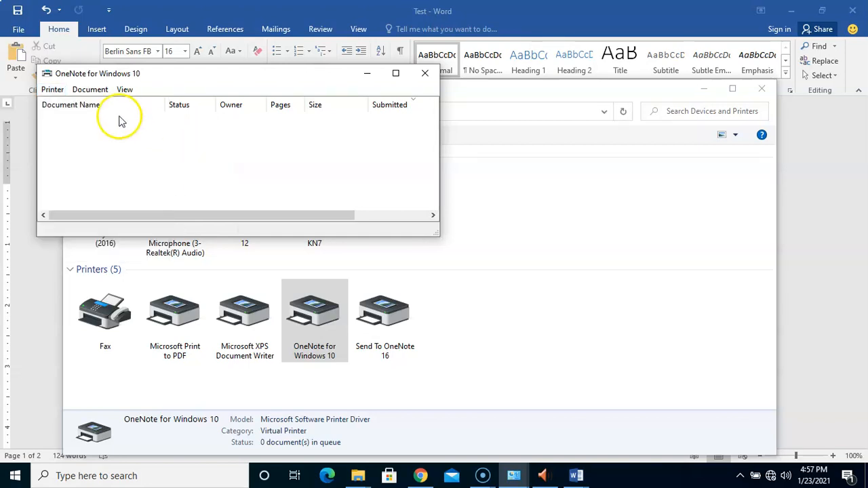
click(99, 93)
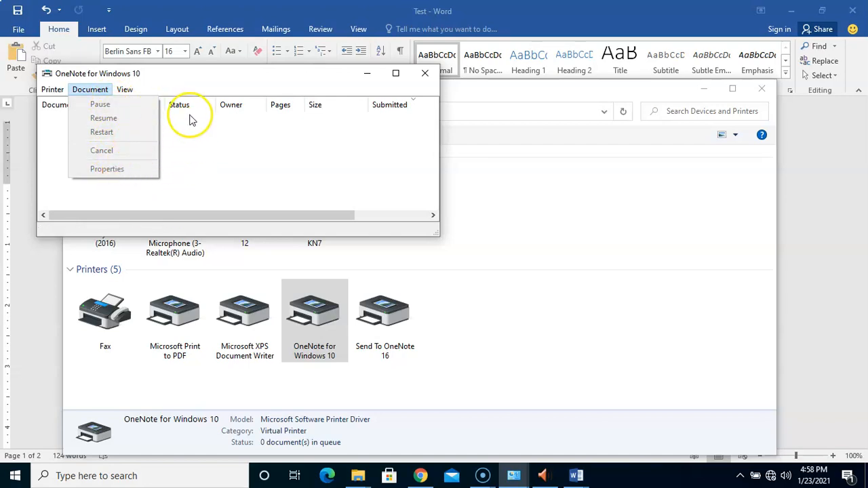
click(189, 144)
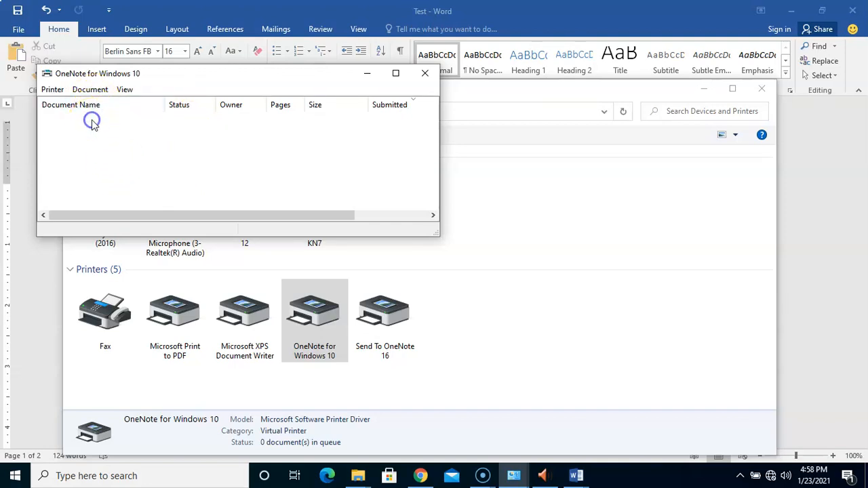
click(95, 90)
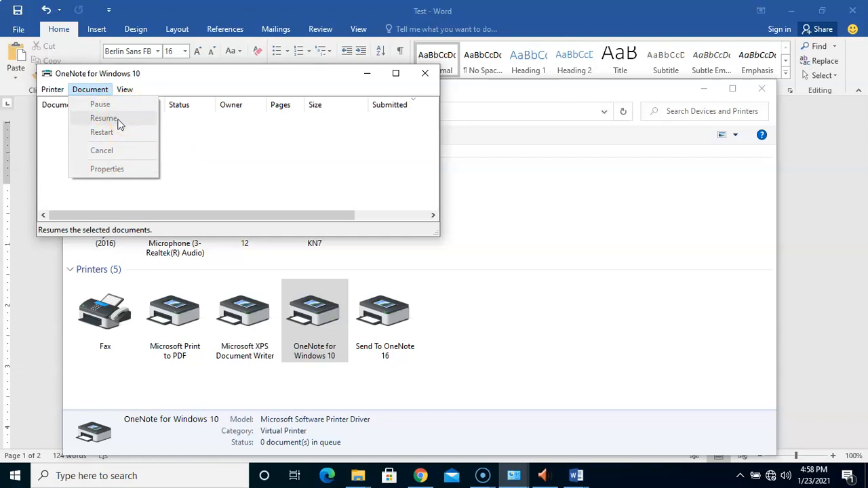
click(116, 137)
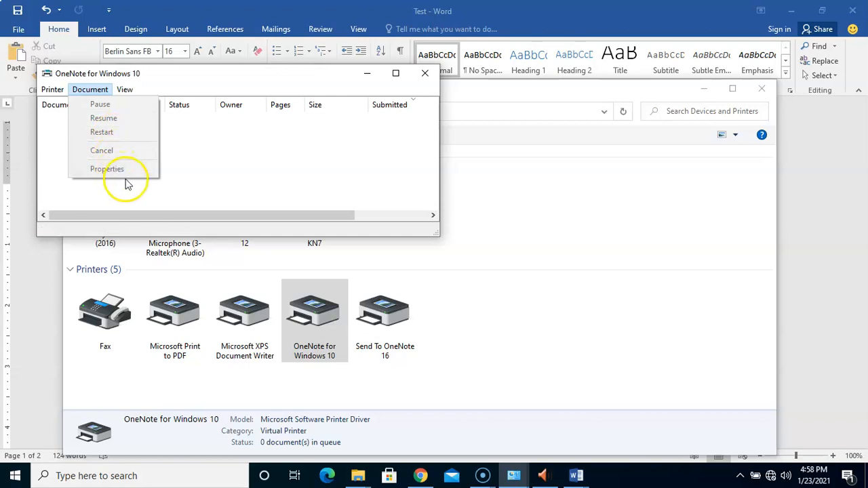
click(187, 162)
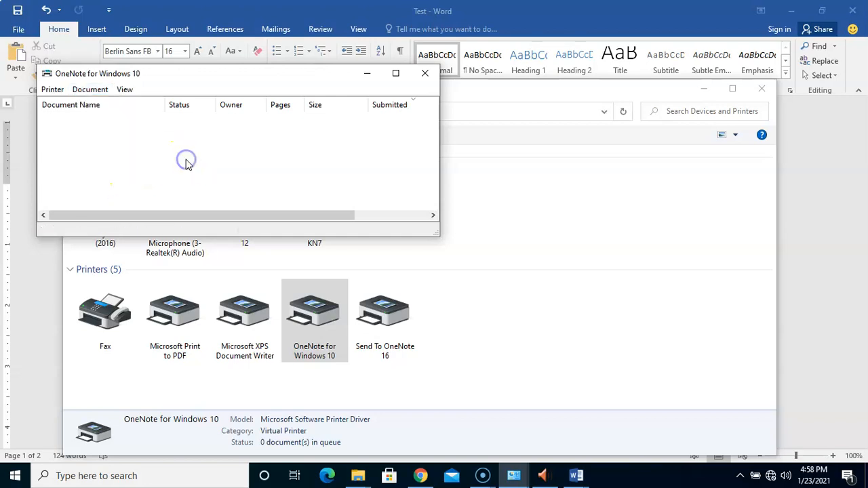
Hide and re-show the queue window's status bar, then refresh the empty job list.
click(123, 89)
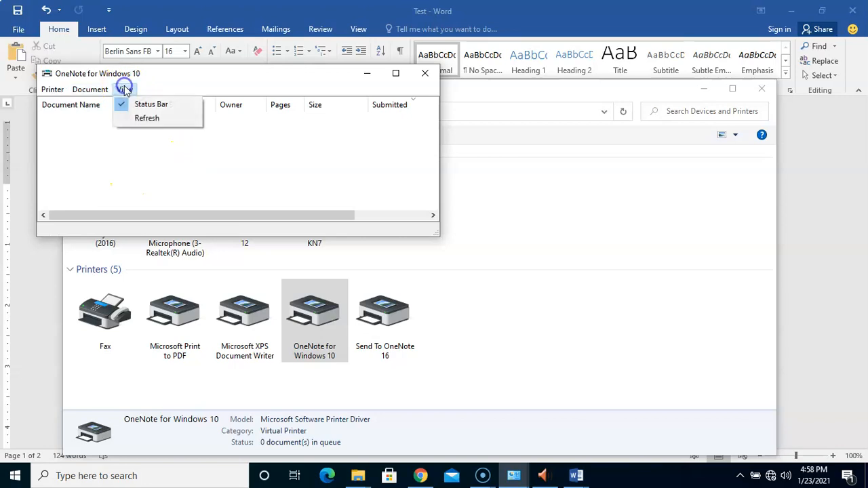
click(152, 120)
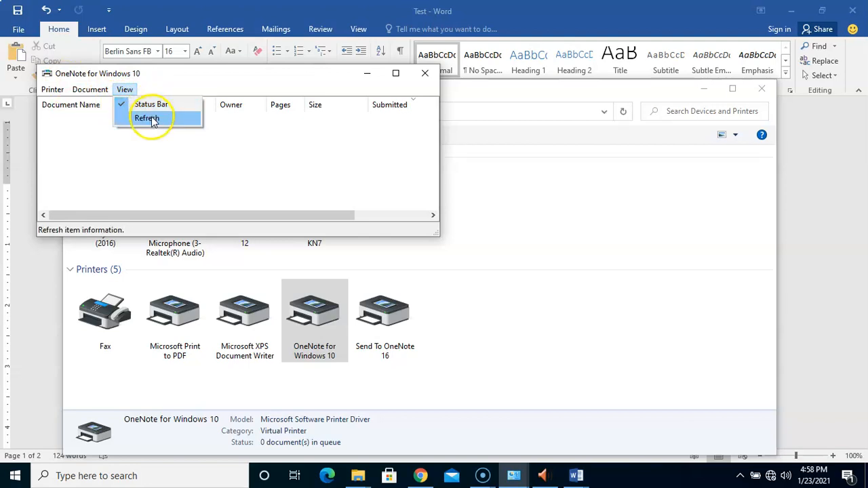
click(148, 105)
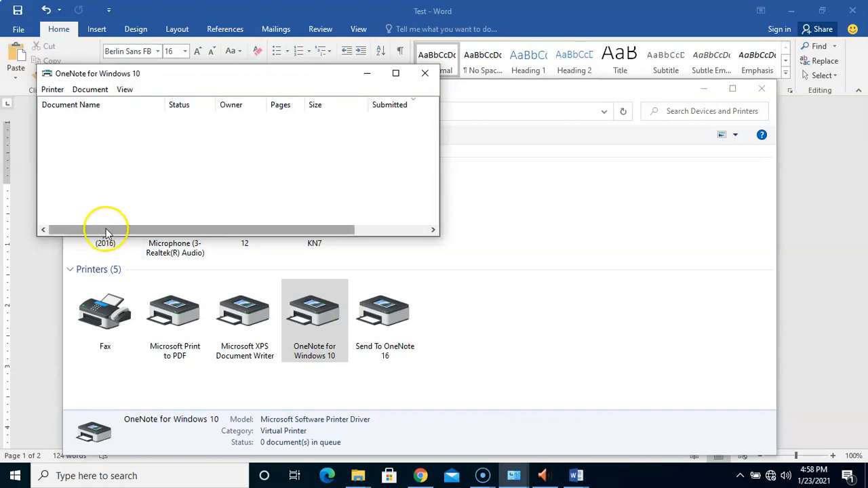
click(127, 91)
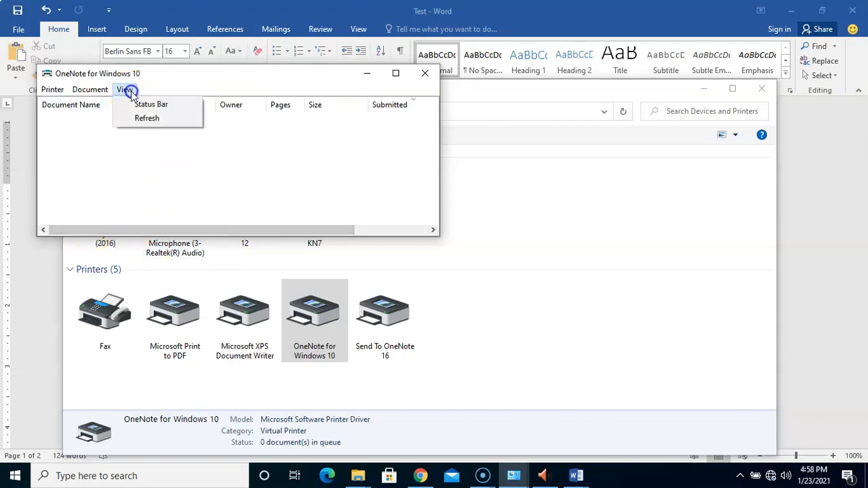
click(153, 106)
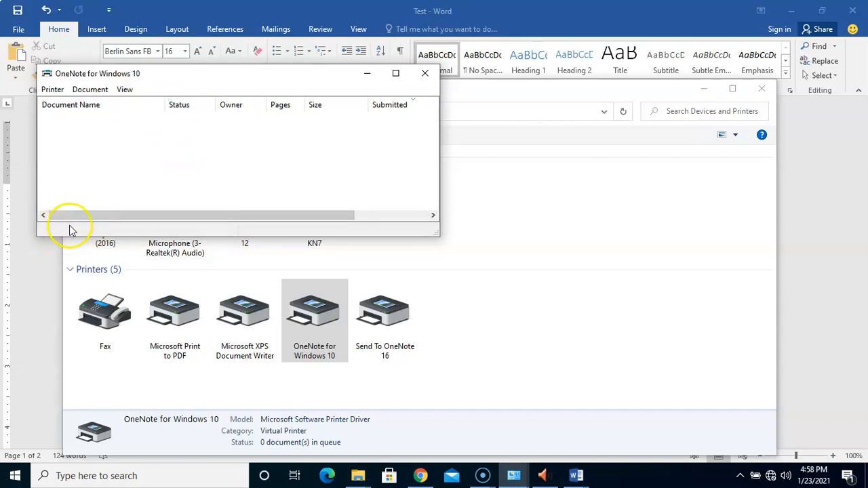
click(127, 90)
click(142, 120)
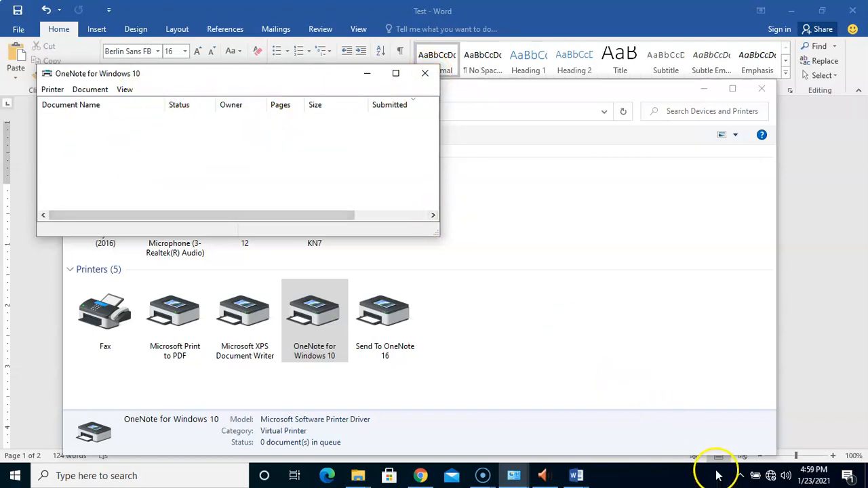
Check the hidden tray icons, then close the OneNote for Windows 10 queue window.
click(739, 475)
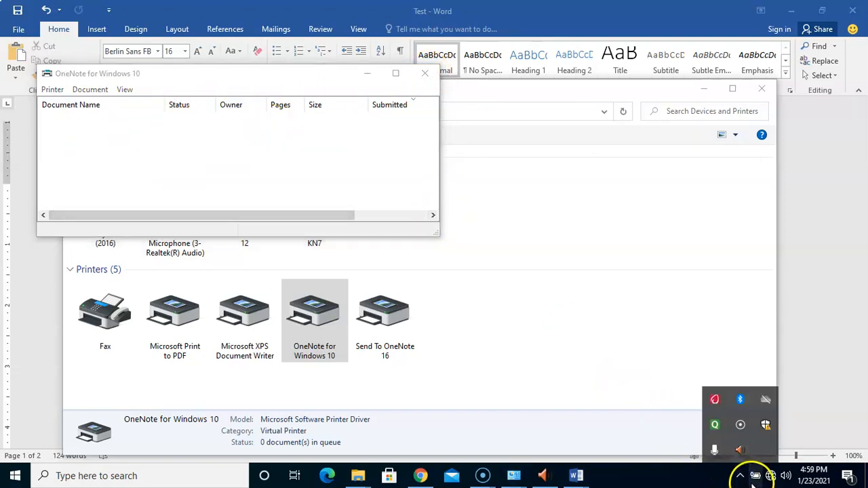
click(690, 484)
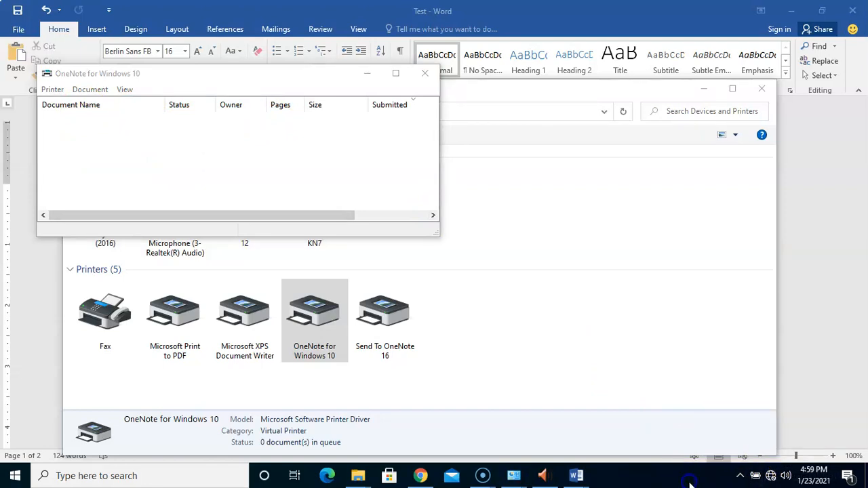
click(430, 80)
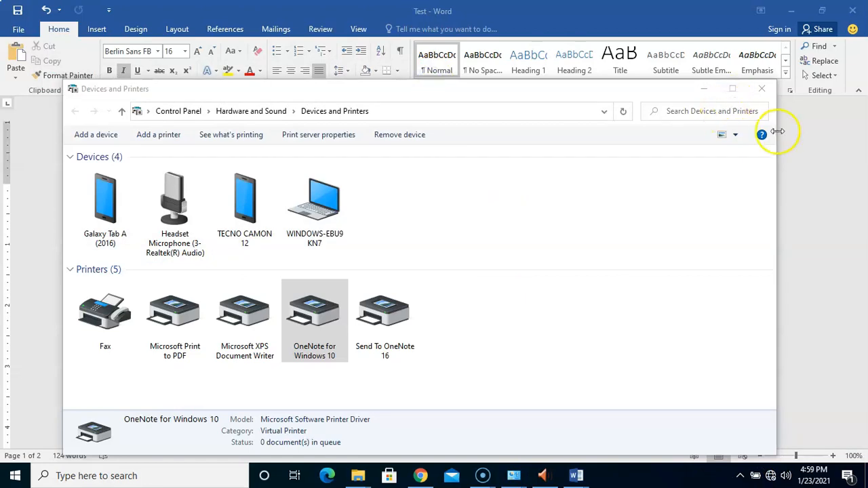
Close Devices and Printers, browse the Start menu's Windows System folder, then bring up the search panel.
click(762, 90)
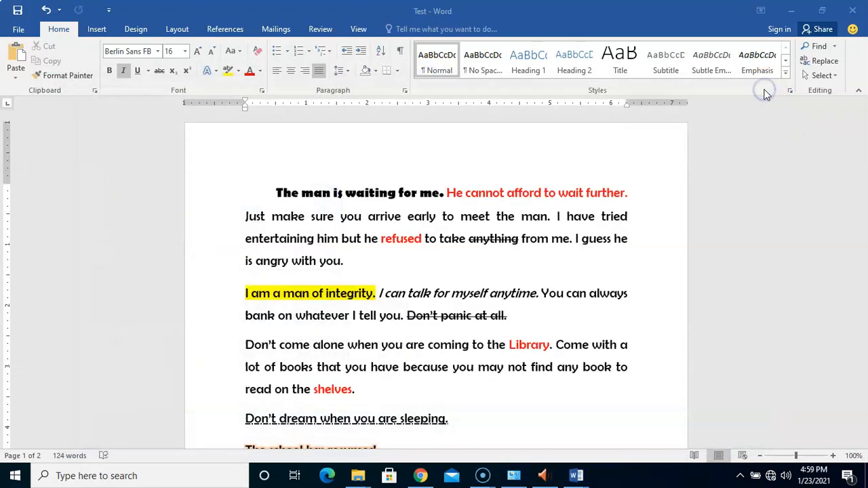
click(12, 476)
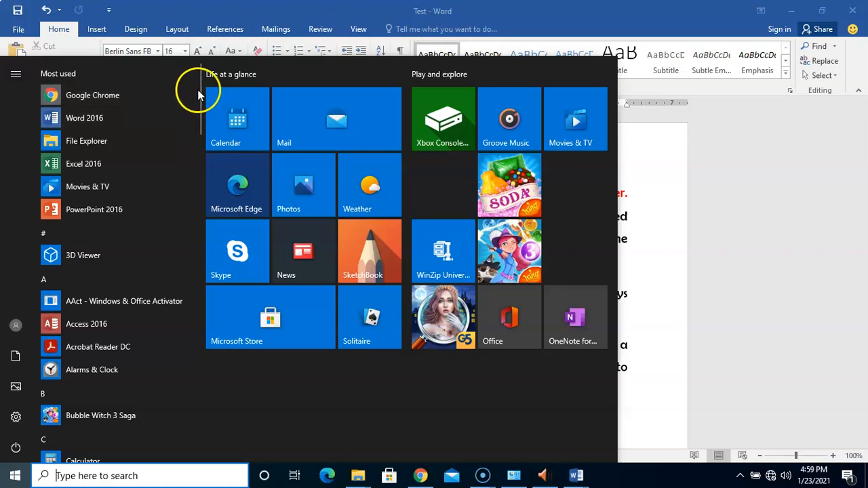
drag(199, 98, 200, 397)
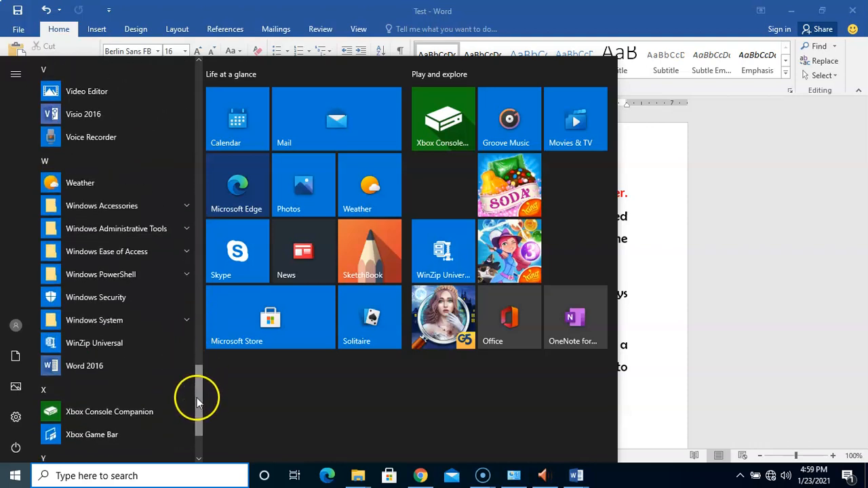
click(154, 317)
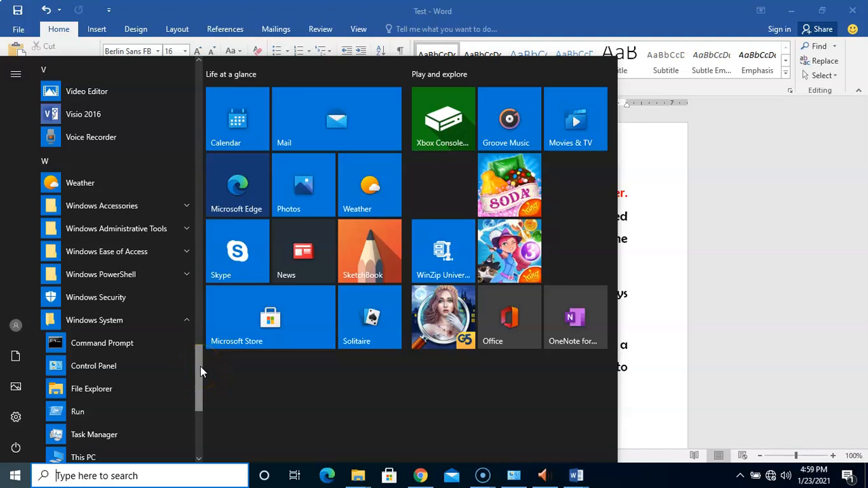
mouse_move(200, 366)
mouse_down()
mouse_move(193, 393)
mouse_move(197, 383)
mouse_up()
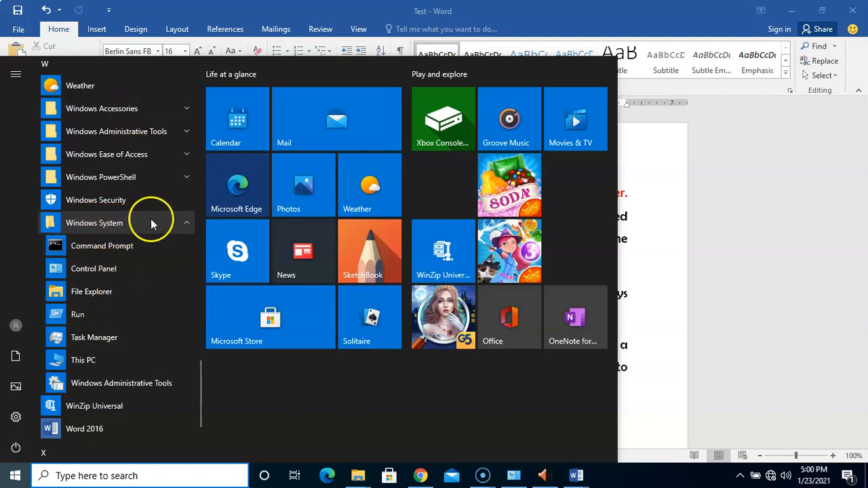
click(170, 224)
click(170, 224)
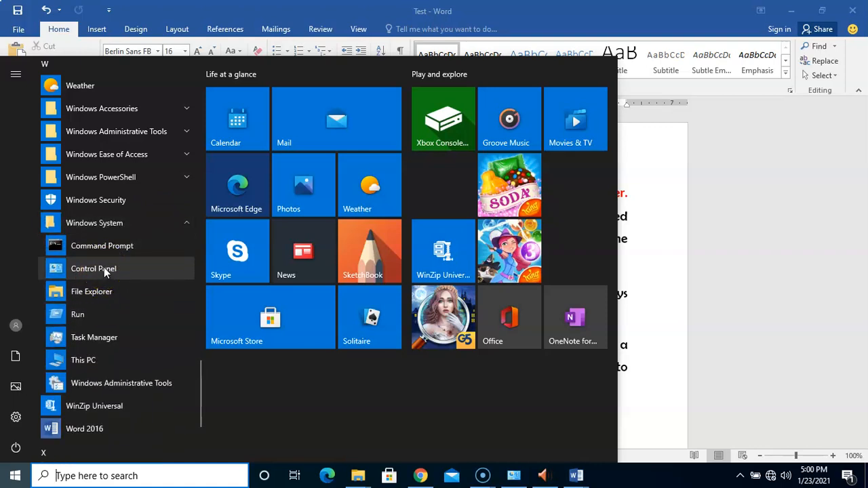
click(67, 482)
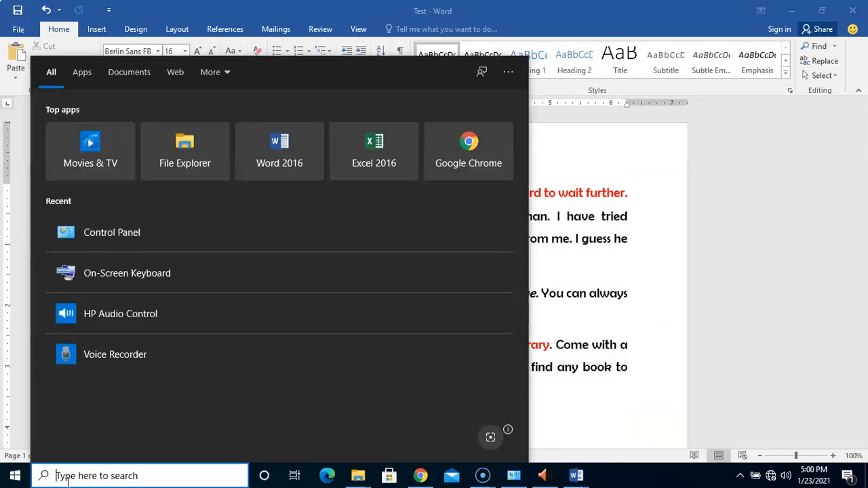
Clear the 'control' search and launch Control Panel from the Start menu's Windows System folder.
text(cont)
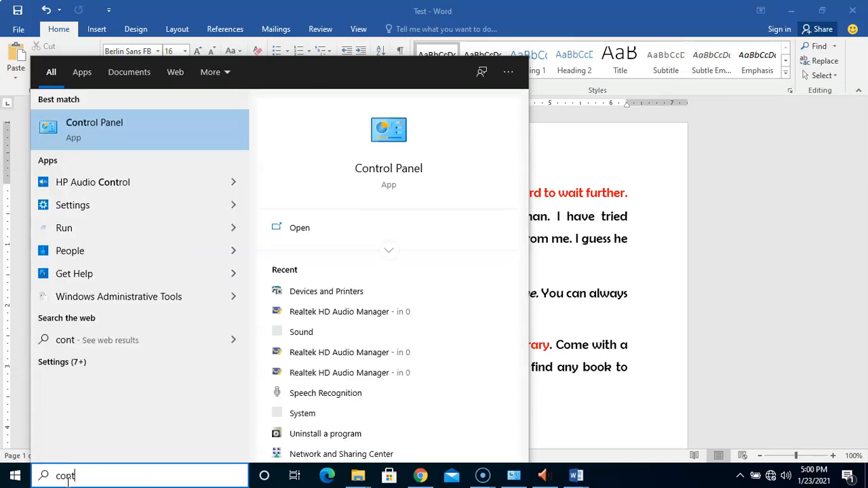
text(rol)
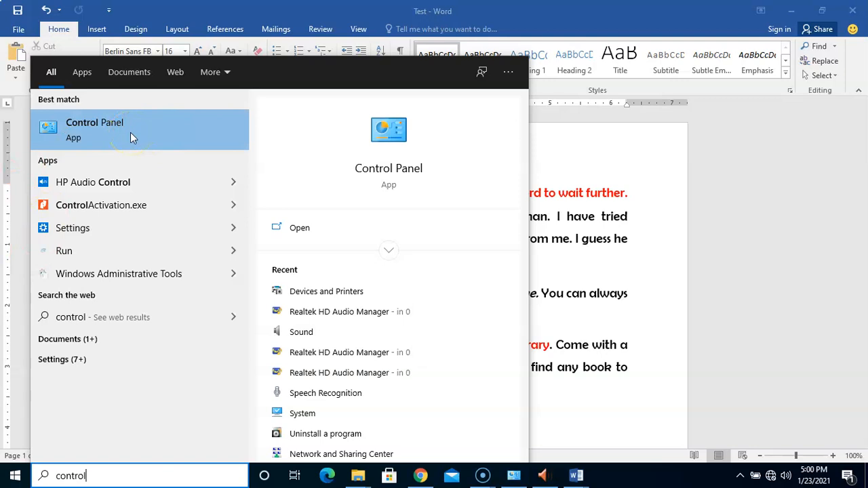
key(BackSpace)
key(BackSpace)
key(BackSpace)
key(BackSpace)
key(BackSpace)
key(BackSpace)
key(BackSpace)
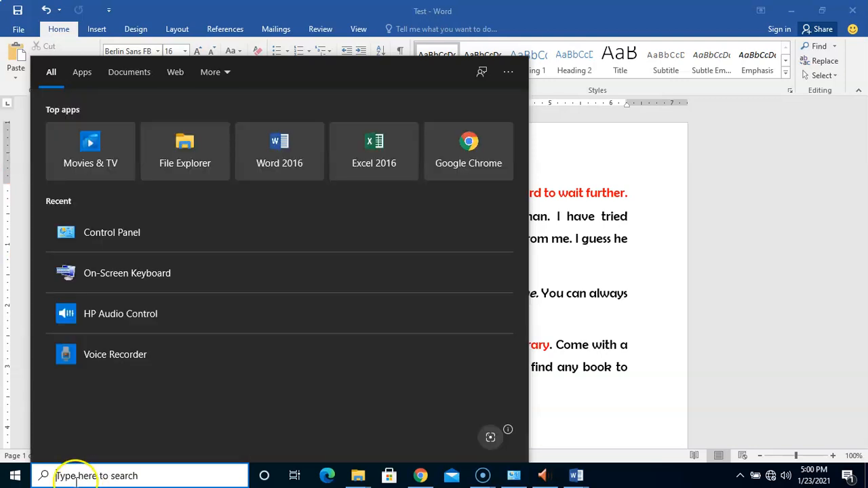
click(14, 474)
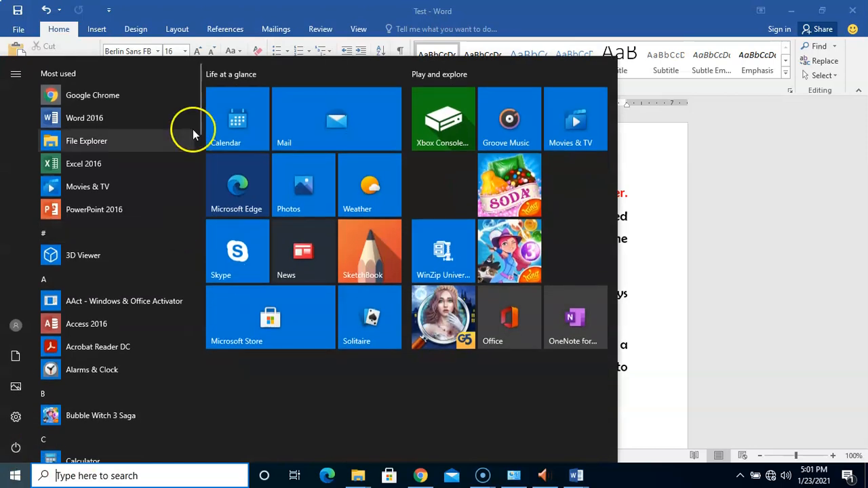
drag(199, 120, 188, 436)
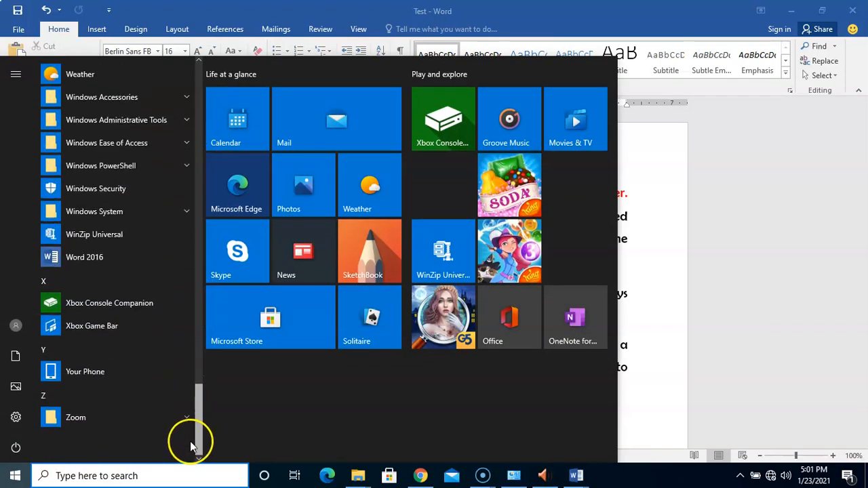
click(125, 211)
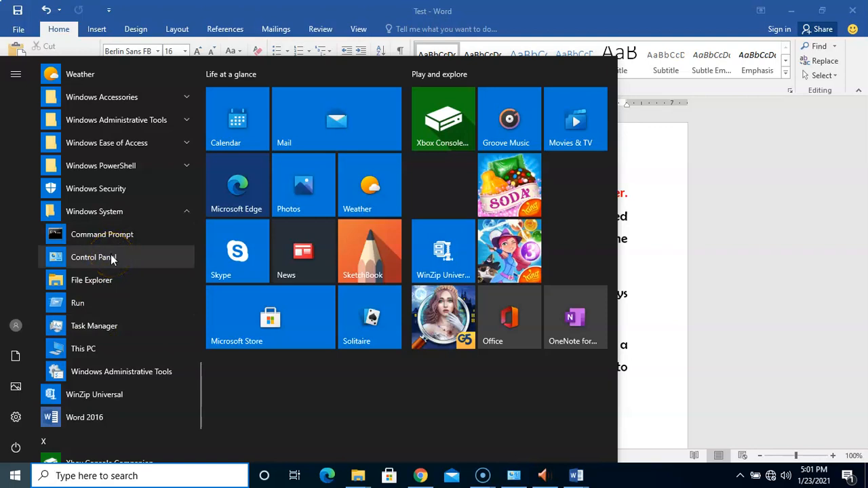
click(111, 257)
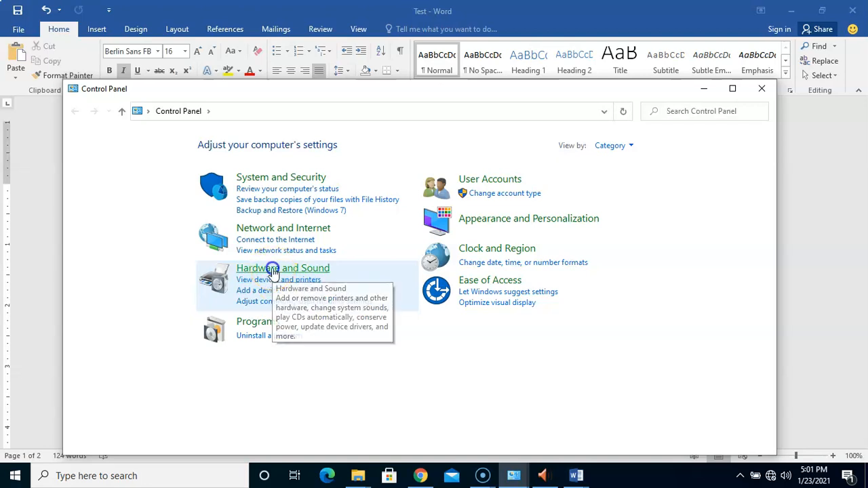
Via Hardware and Sound, open and close the empty Send To OneNote 16 queue, then close Devices and Printers.
click(275, 270)
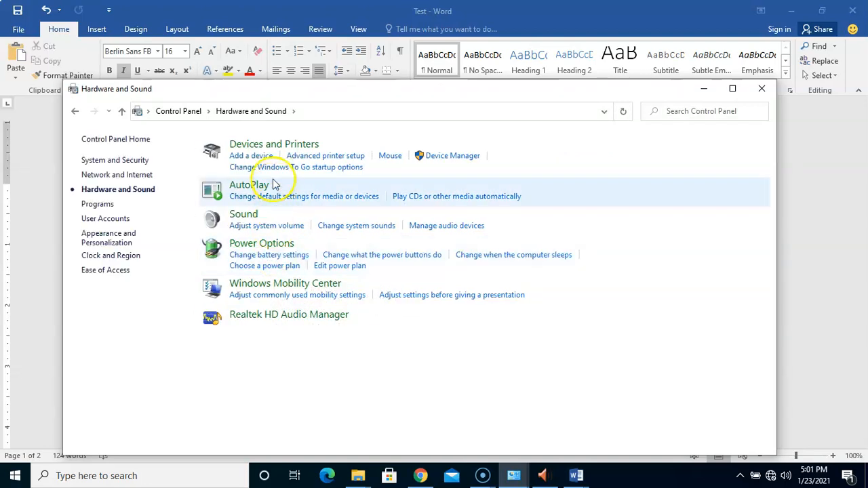
click(270, 147)
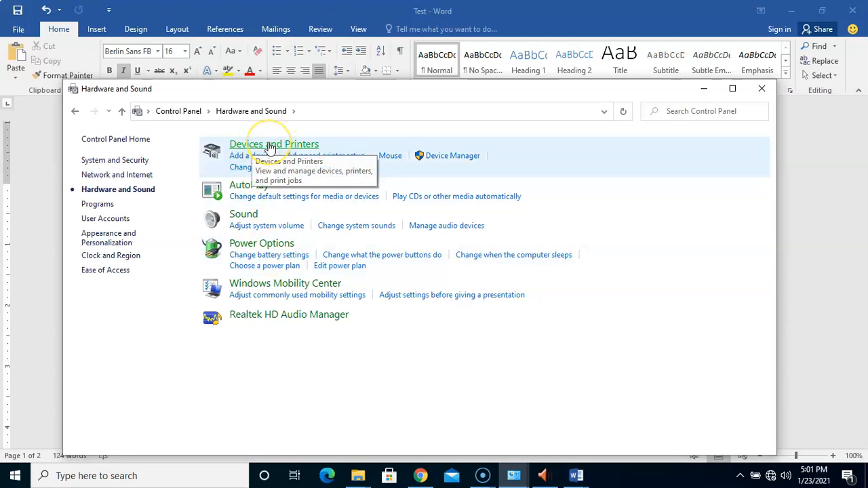
click(270, 146)
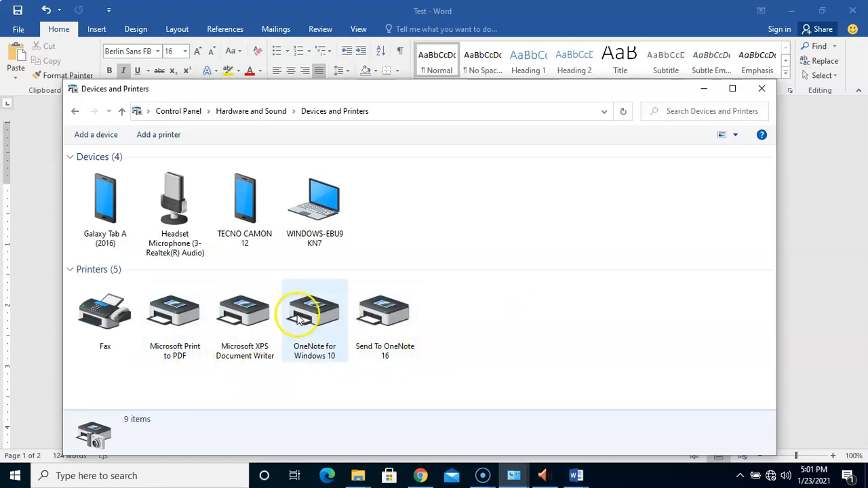
double_click(381, 316)
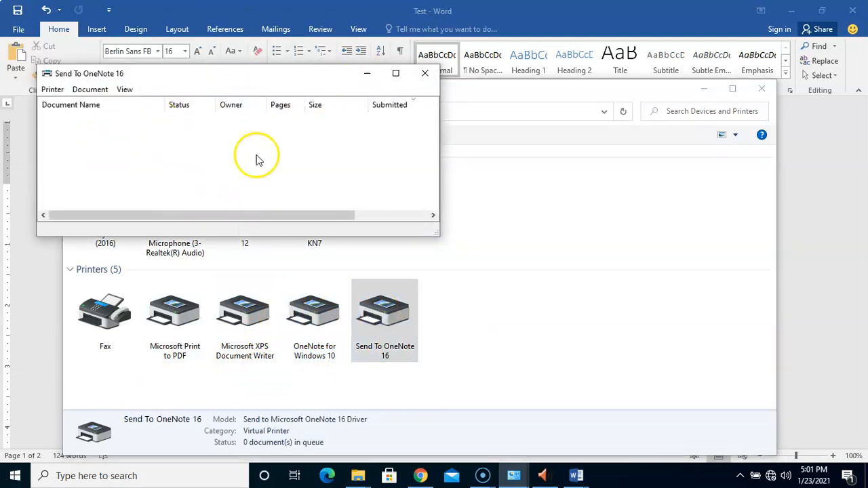
click(424, 74)
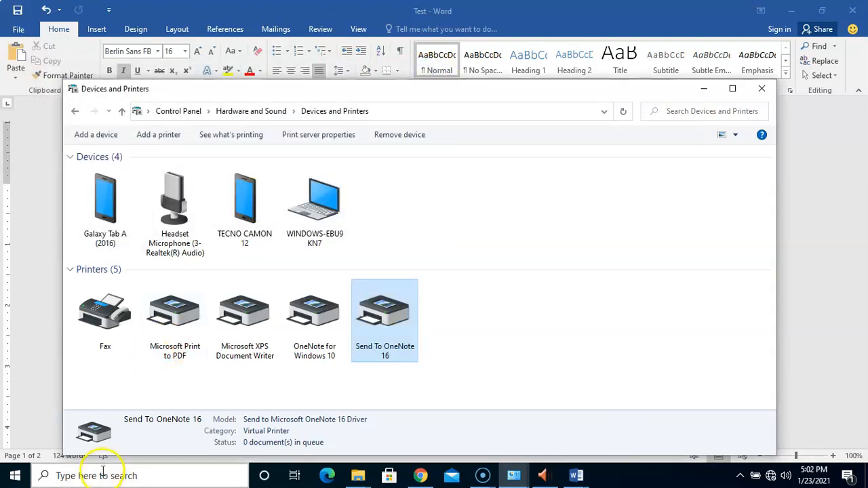
click(762, 91)
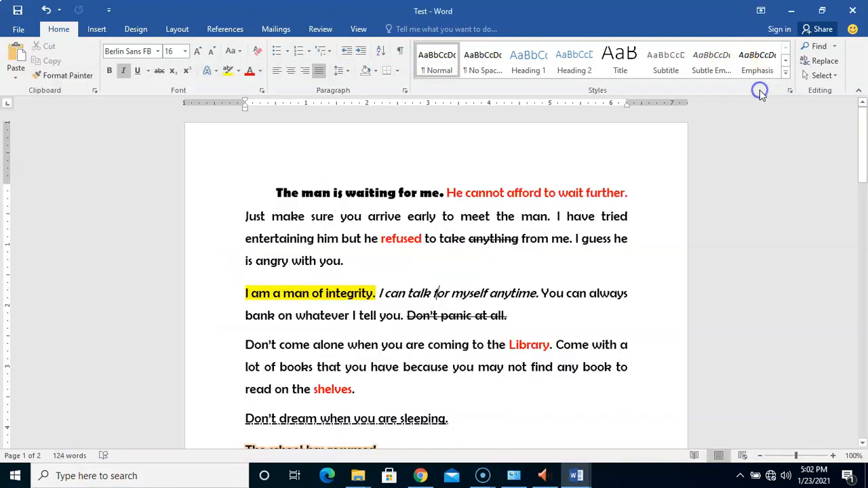
Search 'control', launch Control Panel, and choose View devices and printers.
click(104, 477)
text(control)
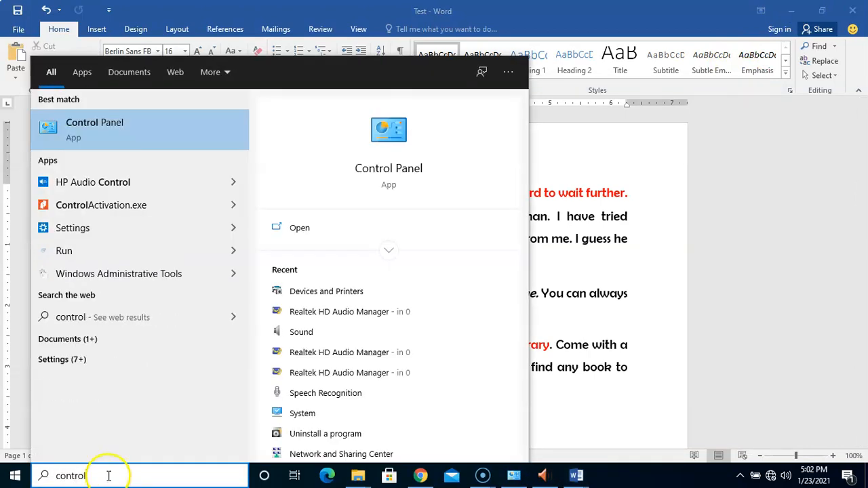
click(130, 126)
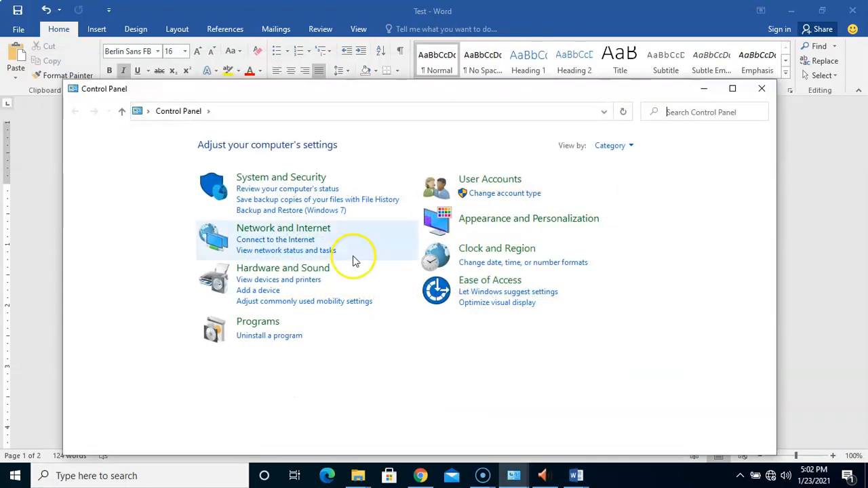
click(281, 282)
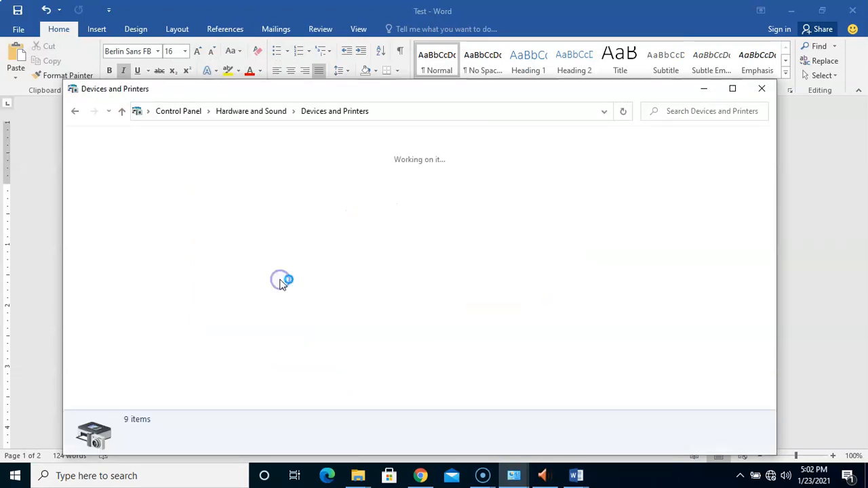